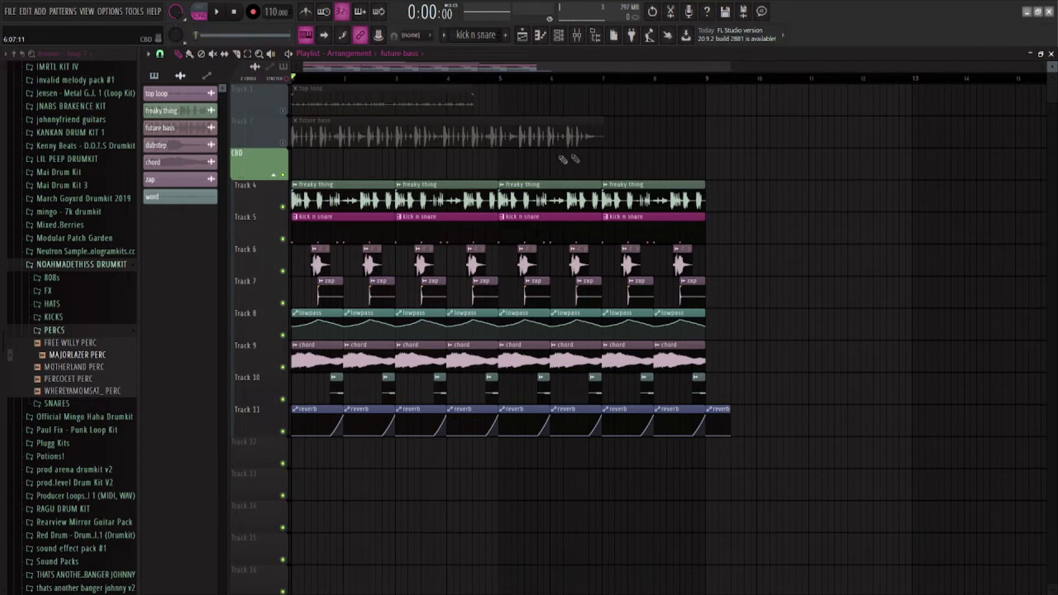
- Solo Track 4's freaky thing loop and play it briefly
right_click(282, 204)
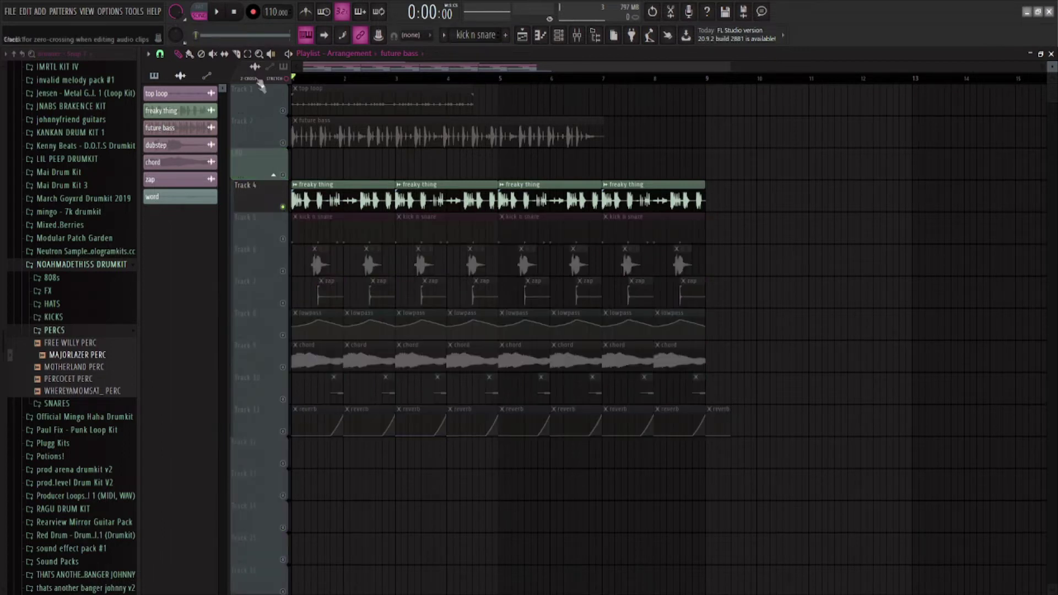
left_click(217, 14)
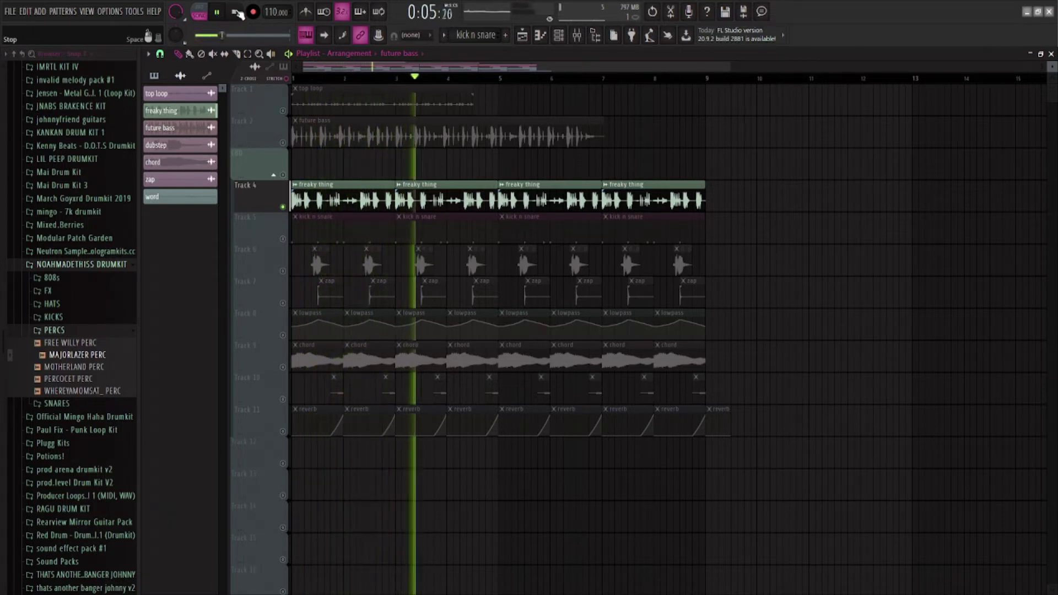
left_click(235, 12)
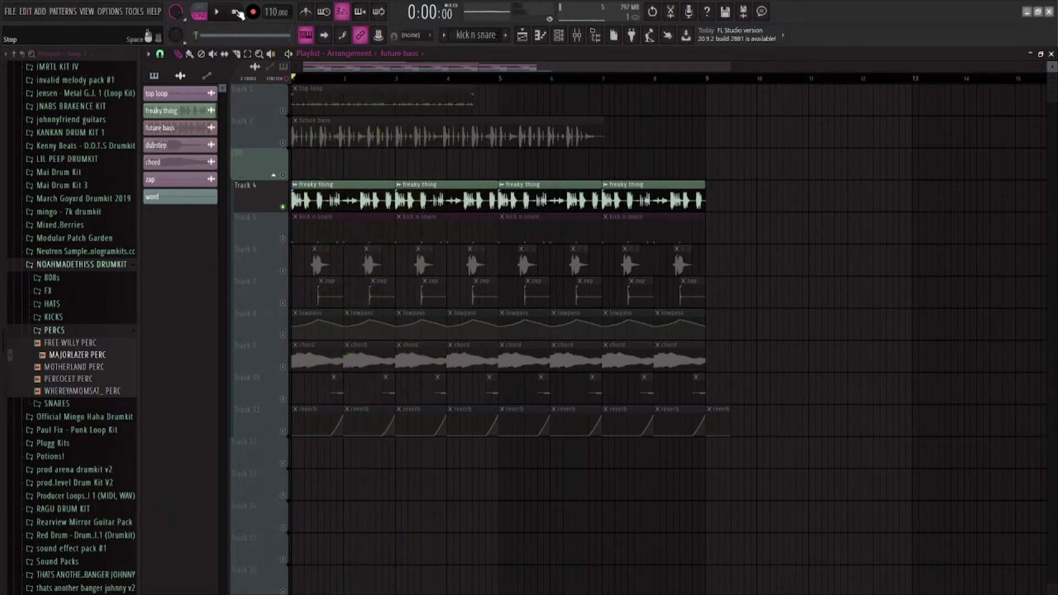
- Unsolo Track 4, mute Track 2's future bass and Track 1's top loop, then play the arrangement
right_click(283, 207)
left_click(283, 142)
left_click(283, 111)
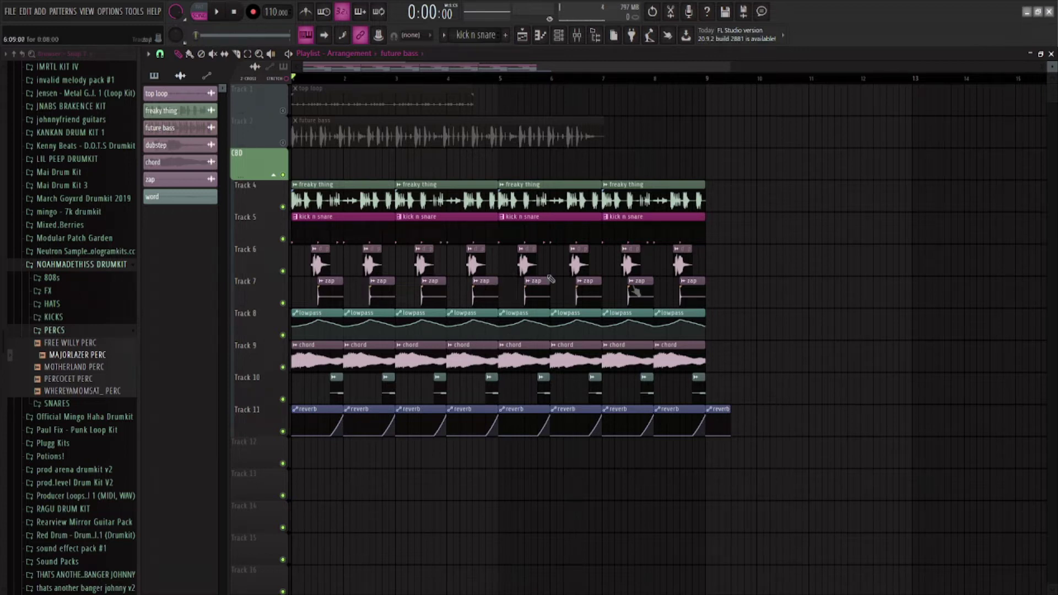
left_click(220, 22)
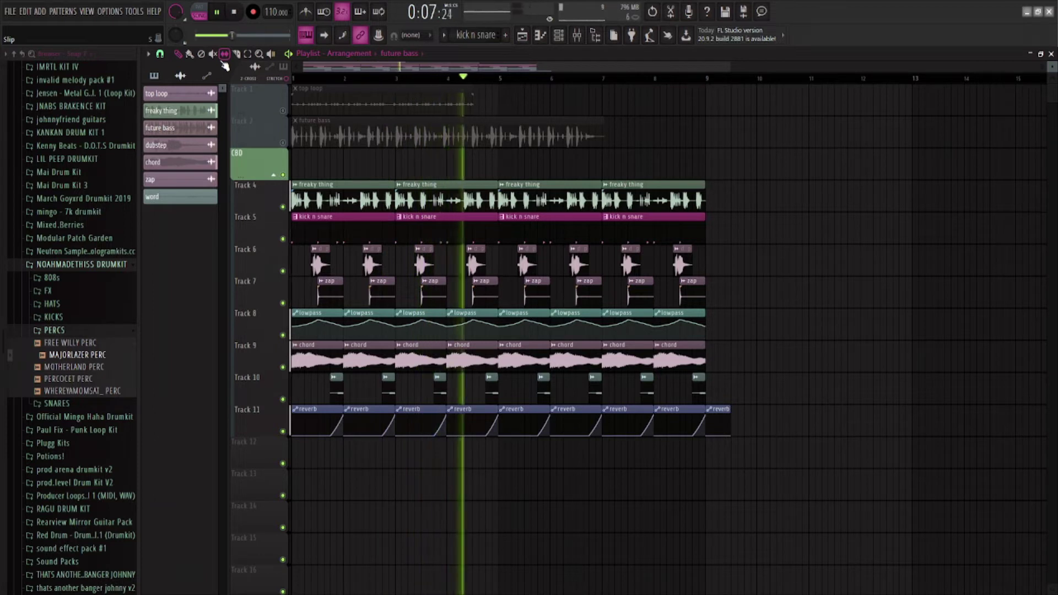
key("space")
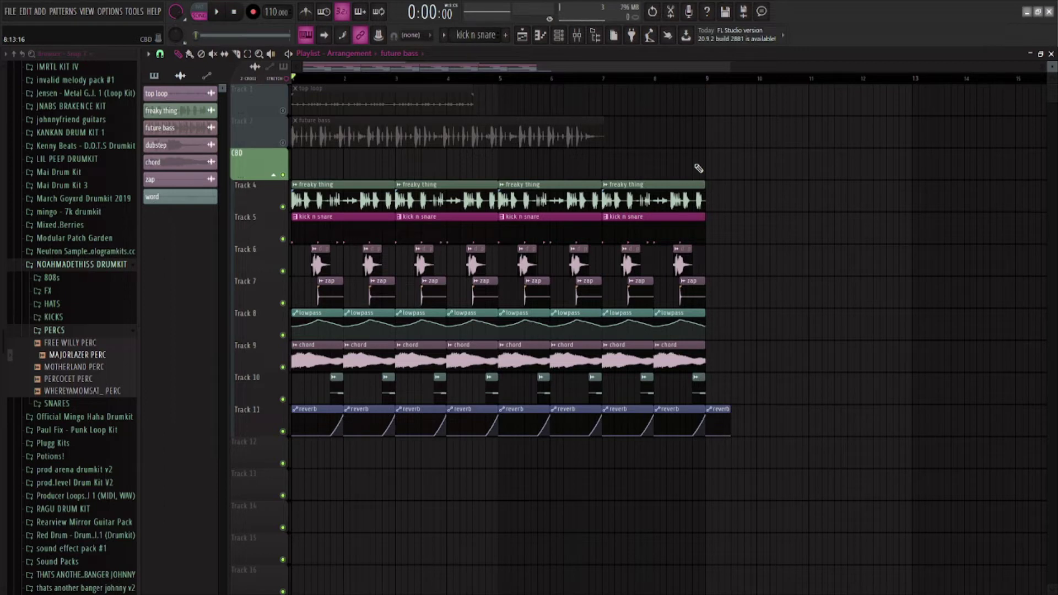
- Collapse the drum-kit browser folders, then solo and play Track 5's kick n snare
left_click(13, 53)
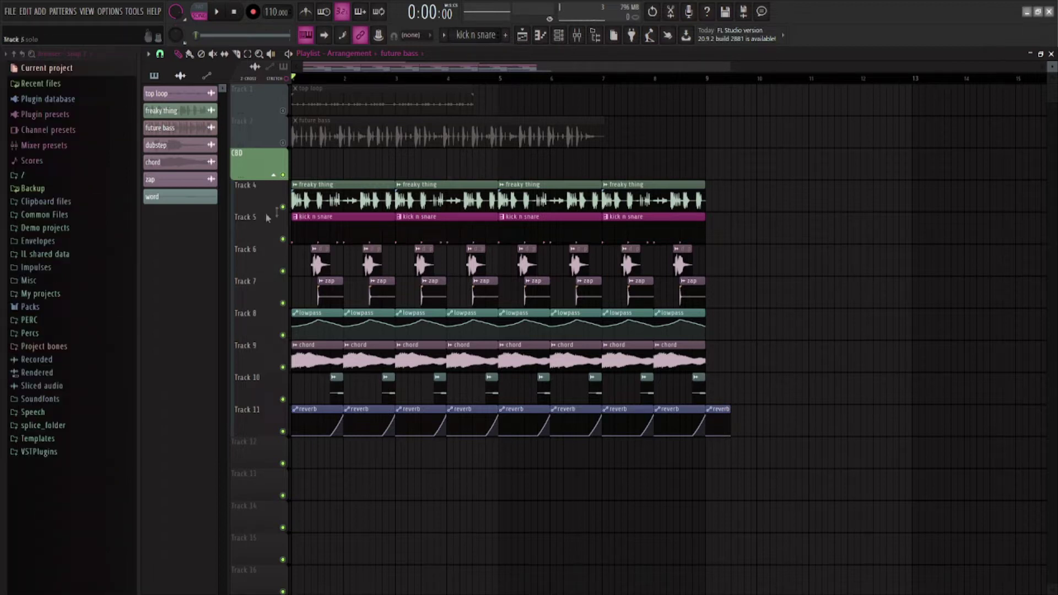
right_click(283, 240)
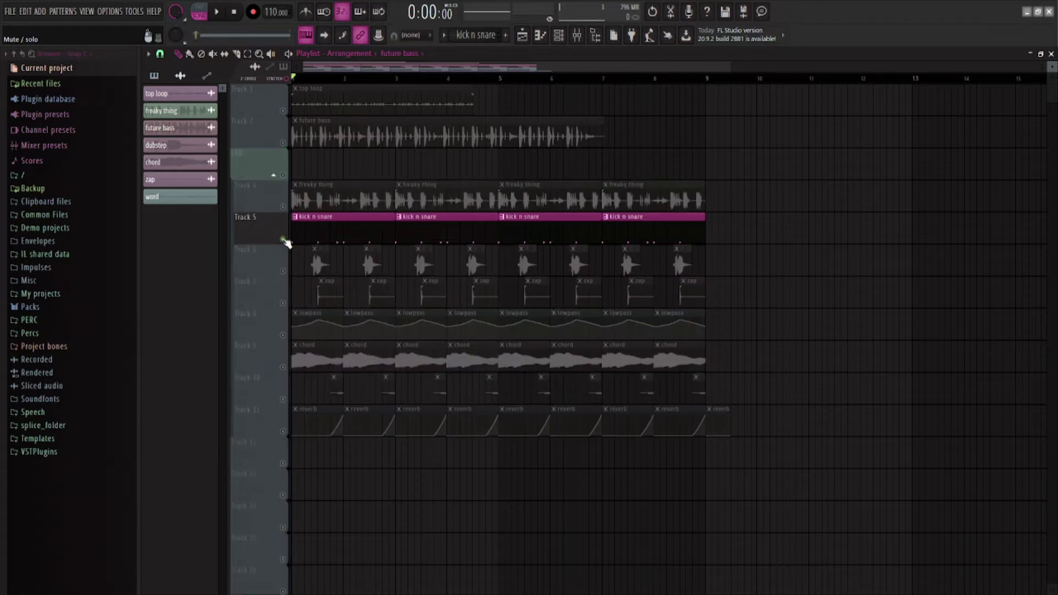
key("space")
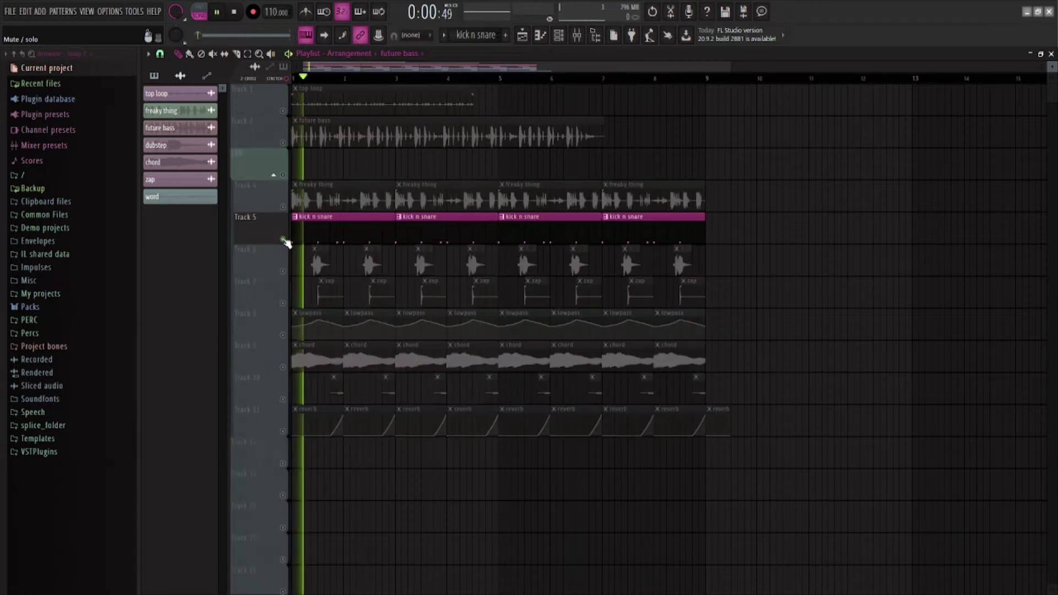
- Show the kick n snare pattern's notes with the channel rack moved up and left
double_click(350, 241)
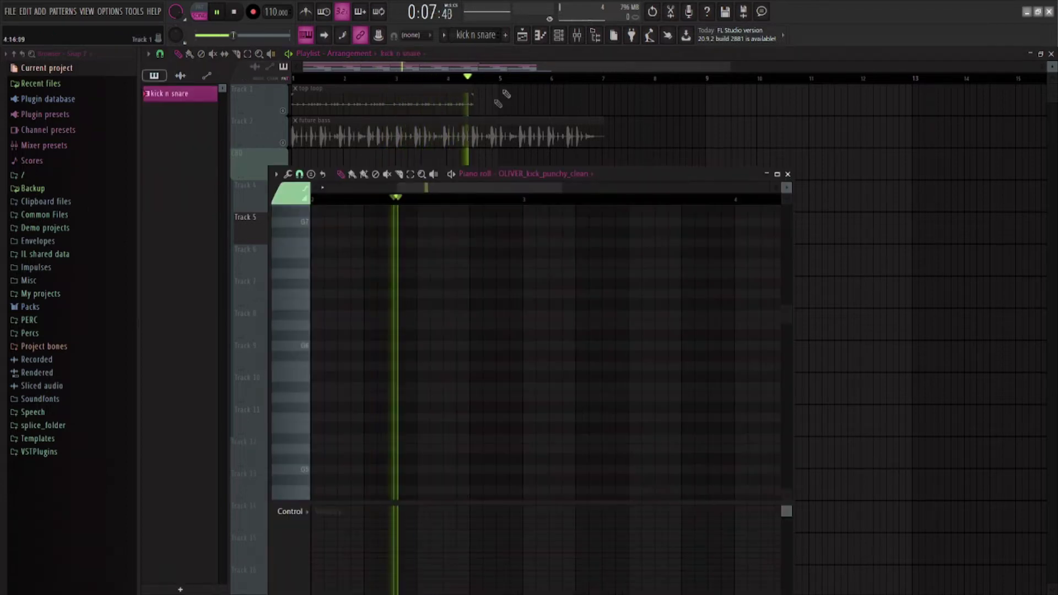
left_click(566, 38)
left_click_drag(591, 308, 501, 249)
- Inspect SerumFX on the kick's Insert 11, close the mixer and stop playback
double_click(387, 278)
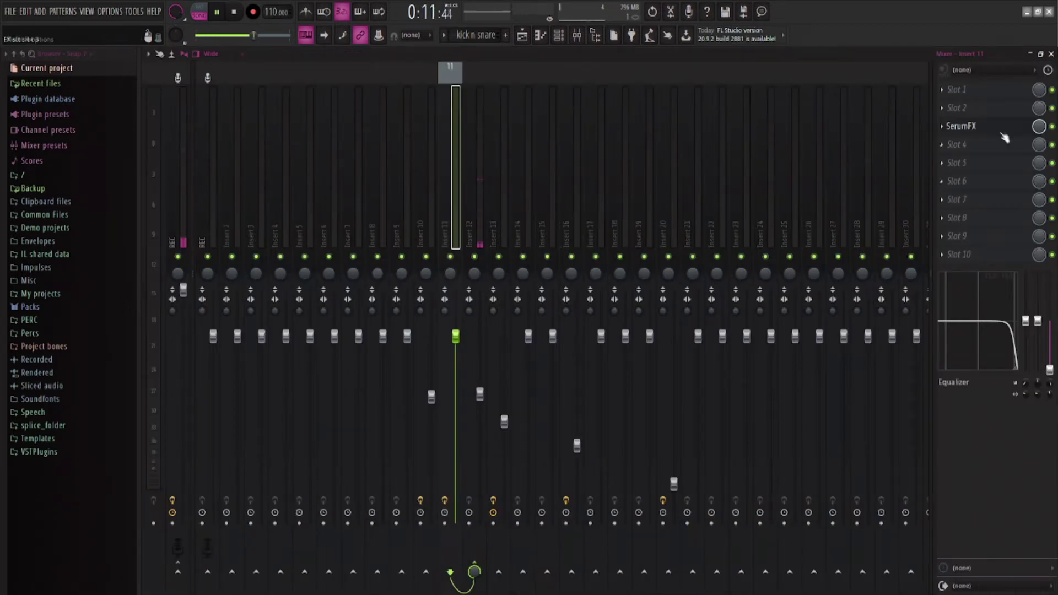
left_click(970, 126)
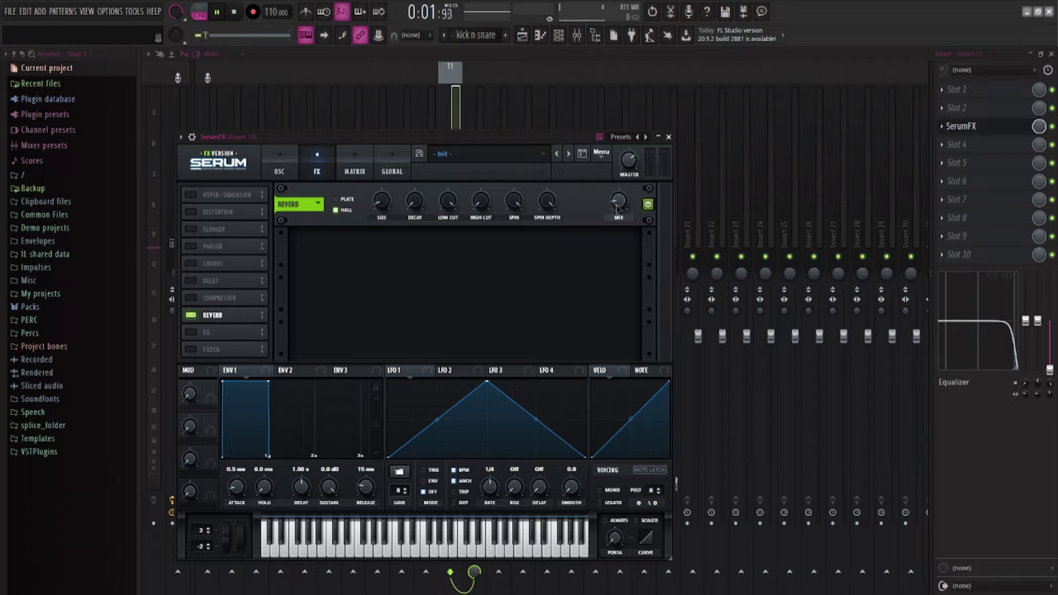
left_click(668, 136)
left_click(1051, 54)
key("space")
- Check the first kick's channel settings, then bring up the second kick's
left_click(398, 439)
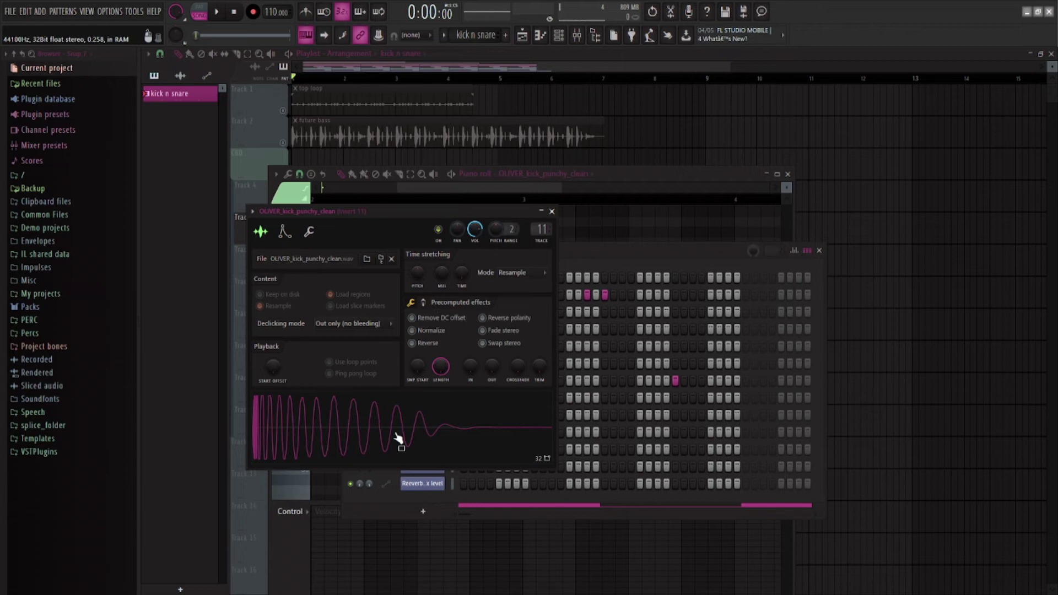
left_click(551, 211)
left_click(421, 302)
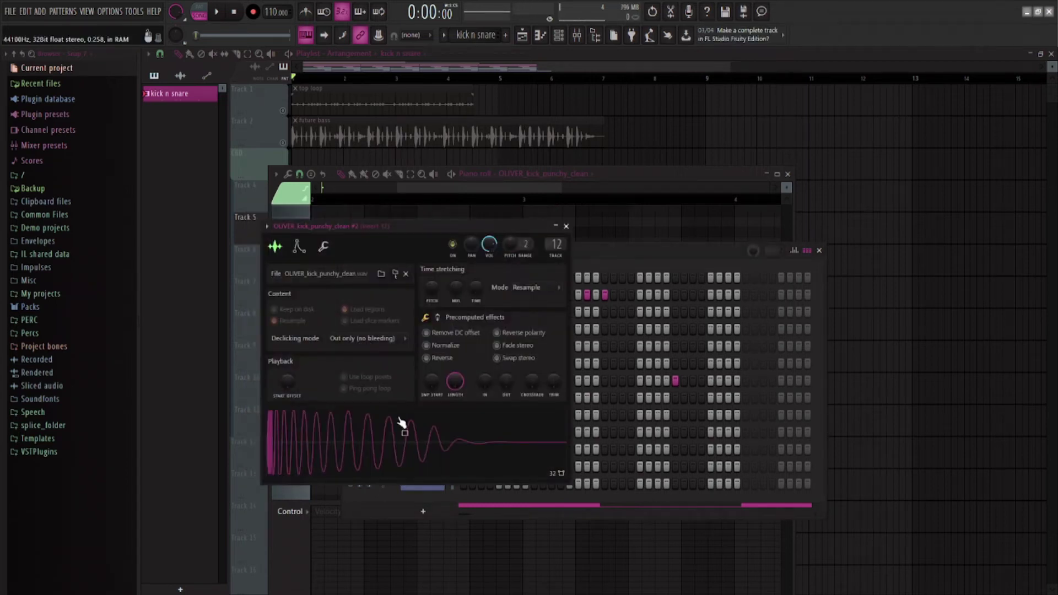
- Close the second kick's channel settings, the channel rack and the piano roll
left_click(566, 226)
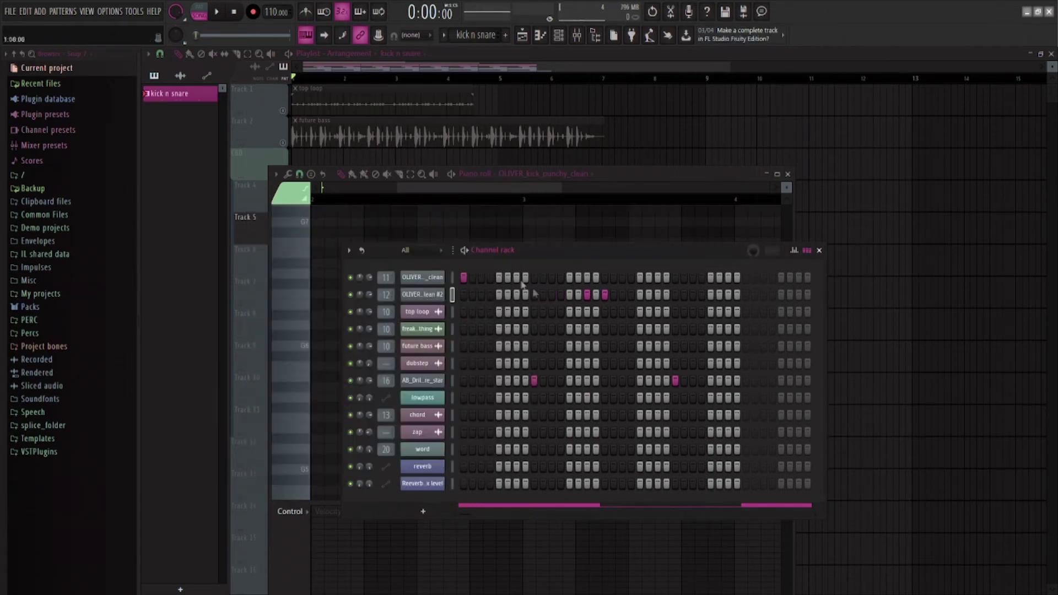
left_click(820, 251)
left_click(788, 173)
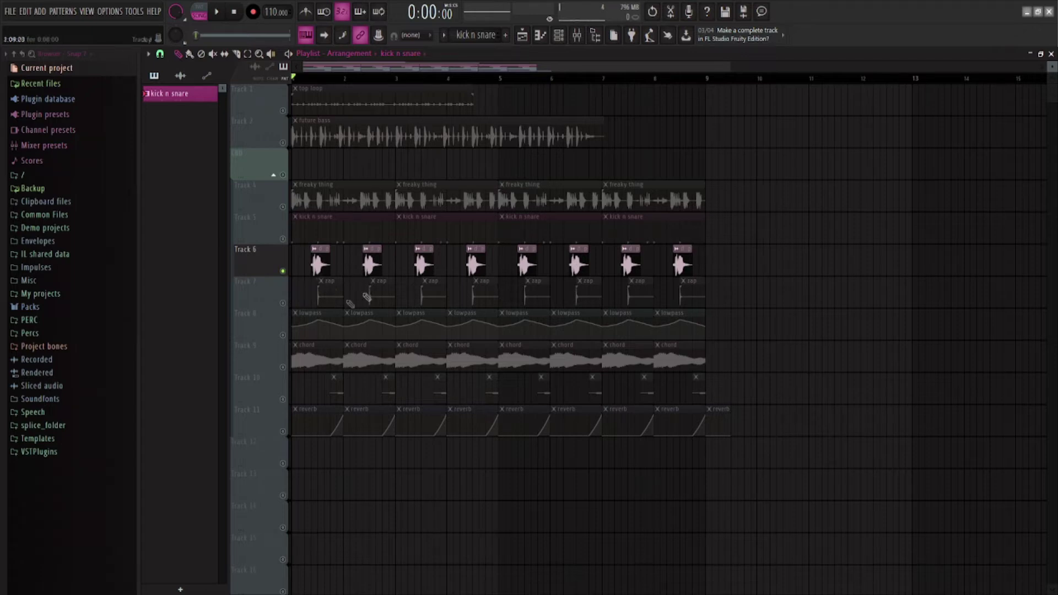
- Audition soloed Track 6 and Track 7's zaps, then solo Track 9's chords
key("space")
key("space")
left_click(283, 304, "ctrl")
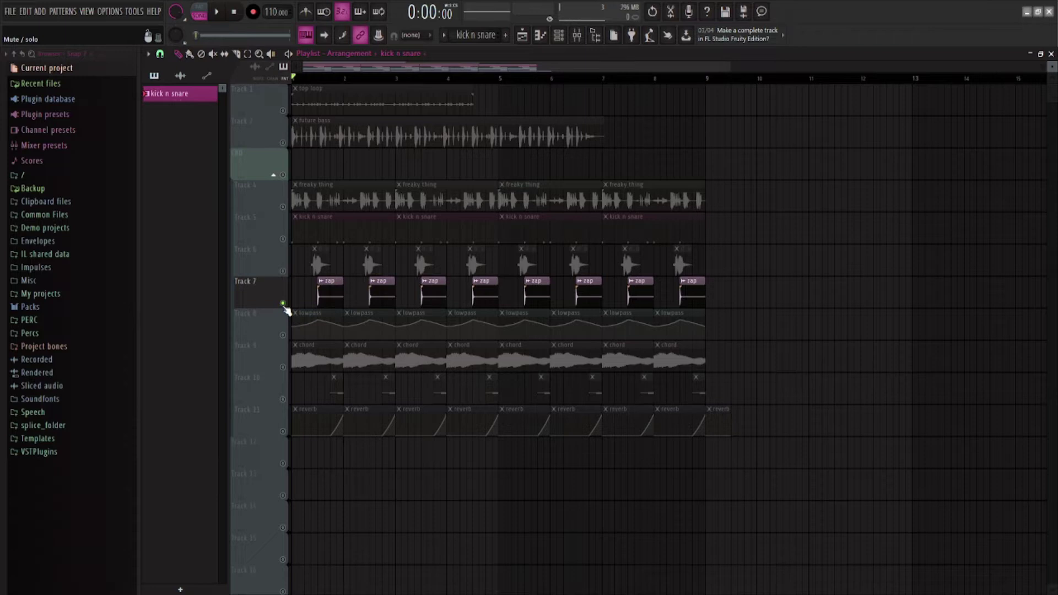
key("space")
key("space")
left_click(283, 367, "ctrl")
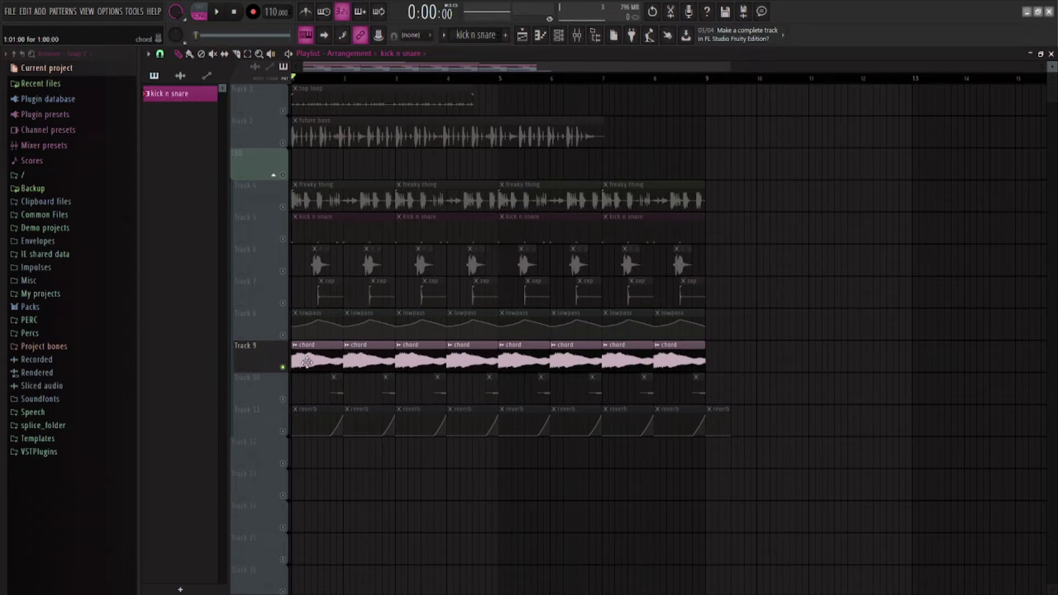
- From the chord channel, reach Insert 13, glance at MAutoPitch and Fruity Limiter, and open SerumFX
double_click(307, 362)
double_click(523, 213)
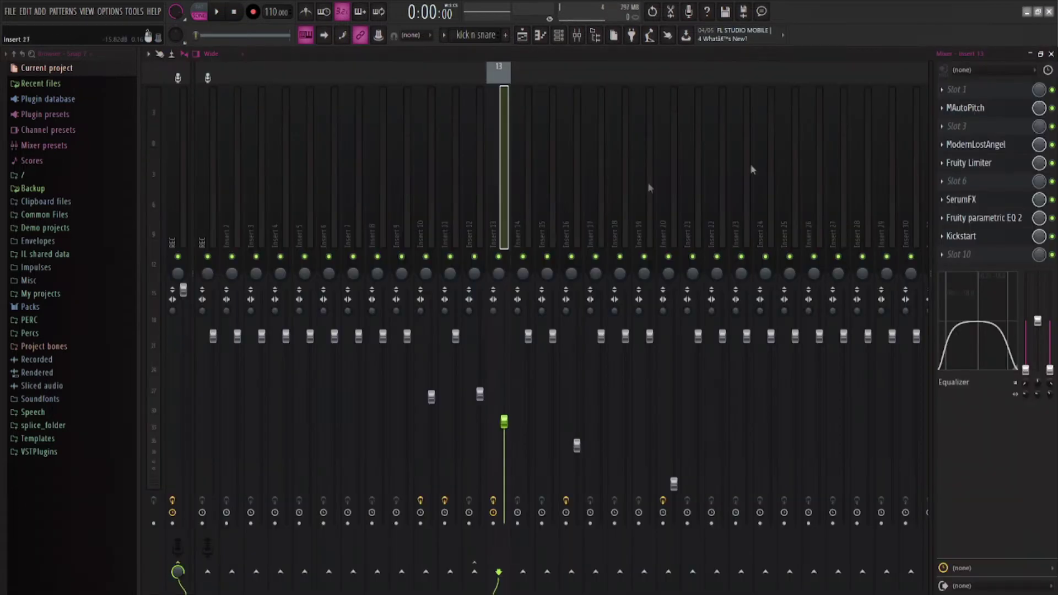
left_click(967, 108)
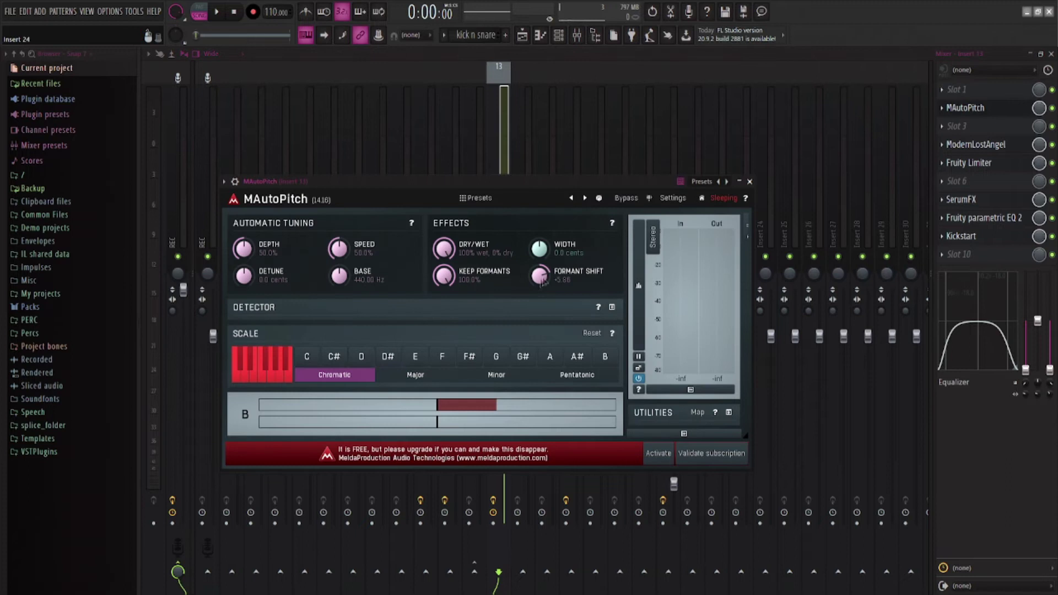
left_click(966, 112)
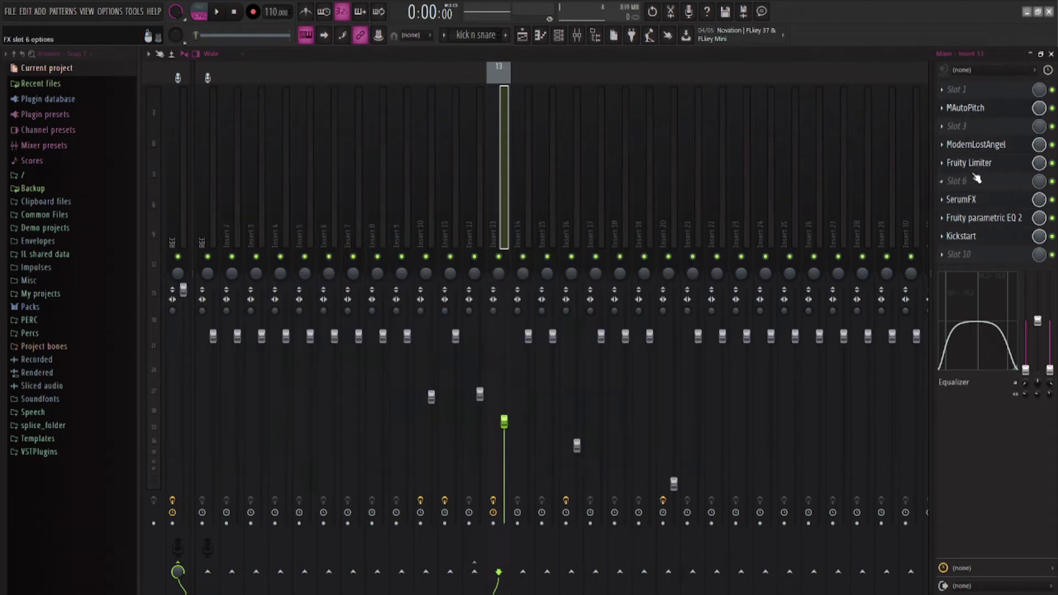
left_click(969, 164)
left_click(969, 164)
left_click(967, 200)
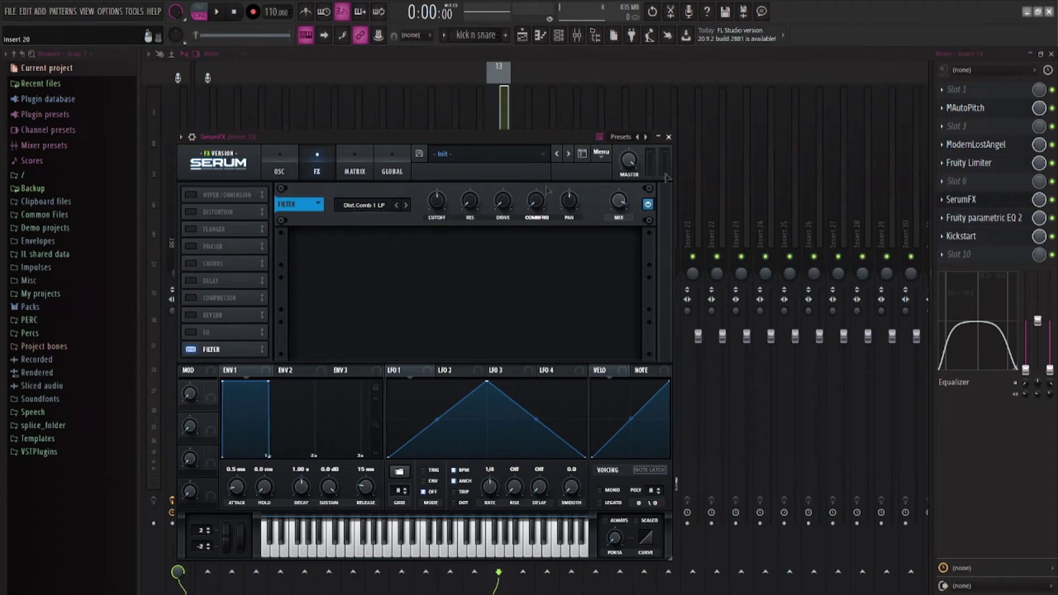
- Recheck MAutoPitch and SerumFX on Insert 13, leaving the filter type at Dist.Comb 1 LP
left_click(984, 110)
left_click(987, 110)
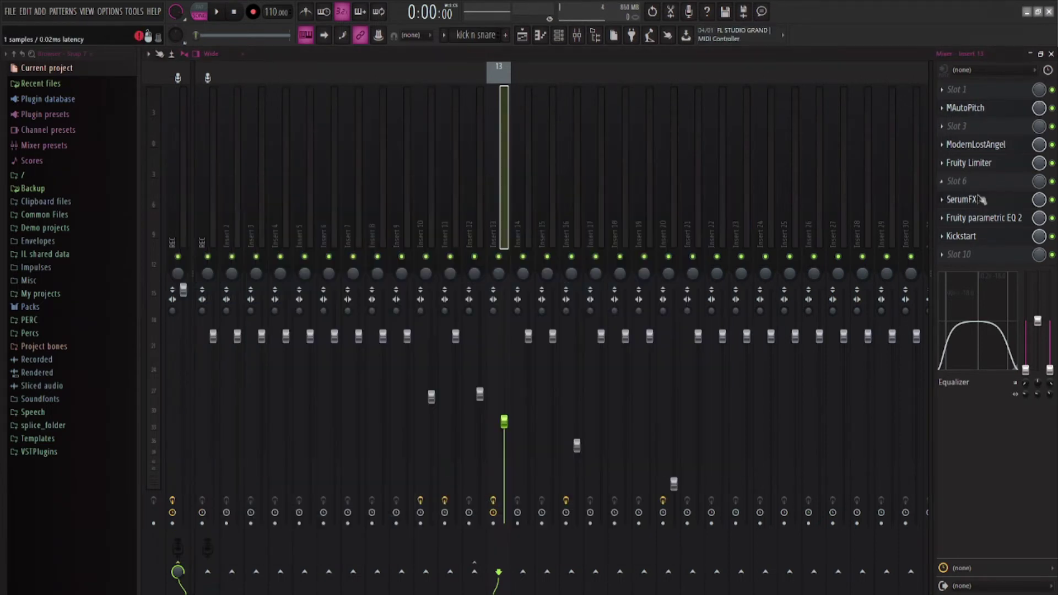
left_click(966, 201)
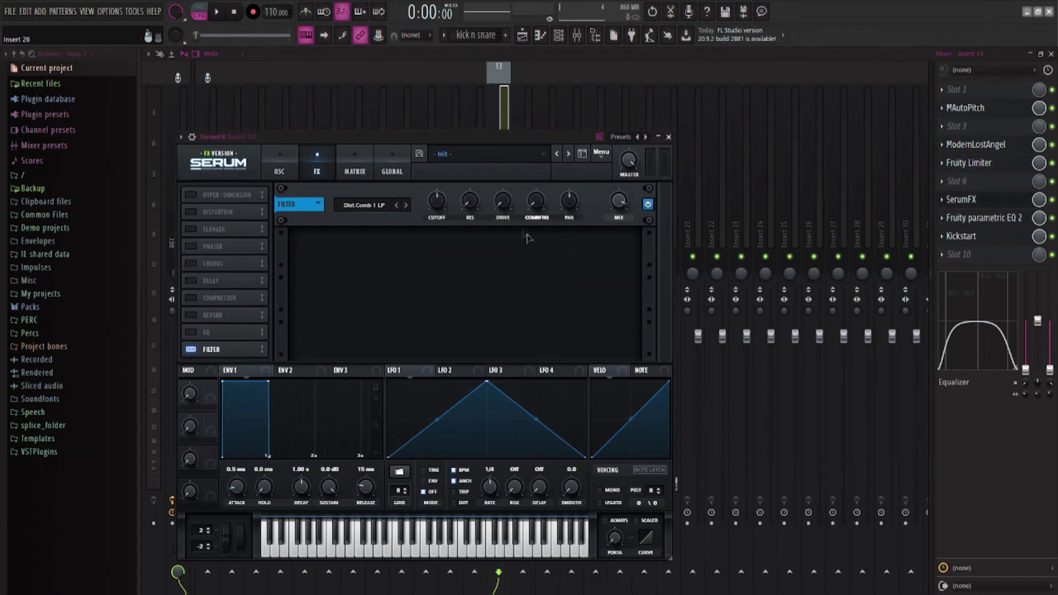
left_click(355, 207)
mouse_move(384, 259)
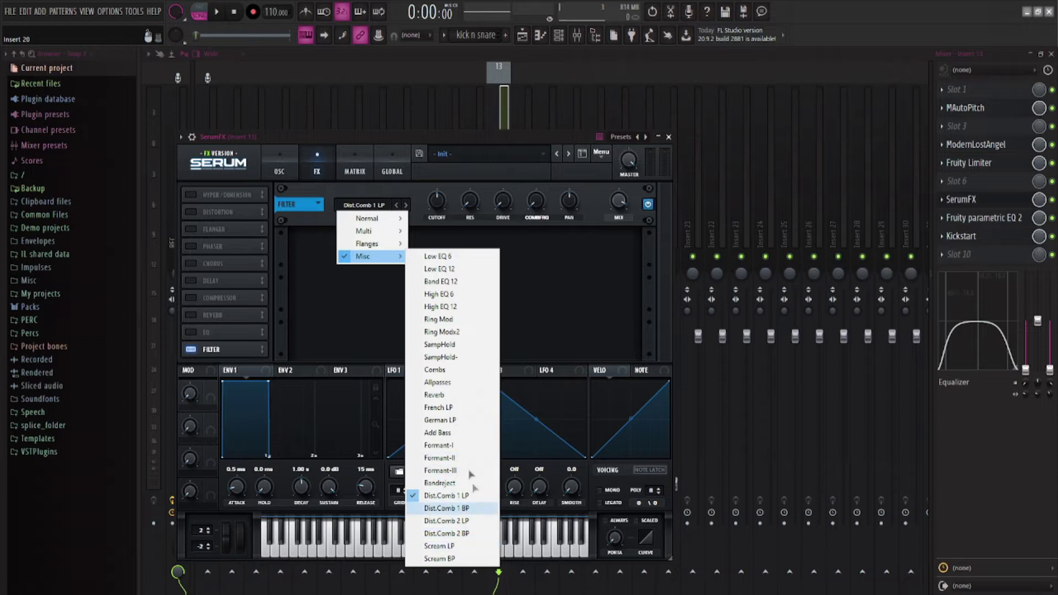
left_click(518, 279)
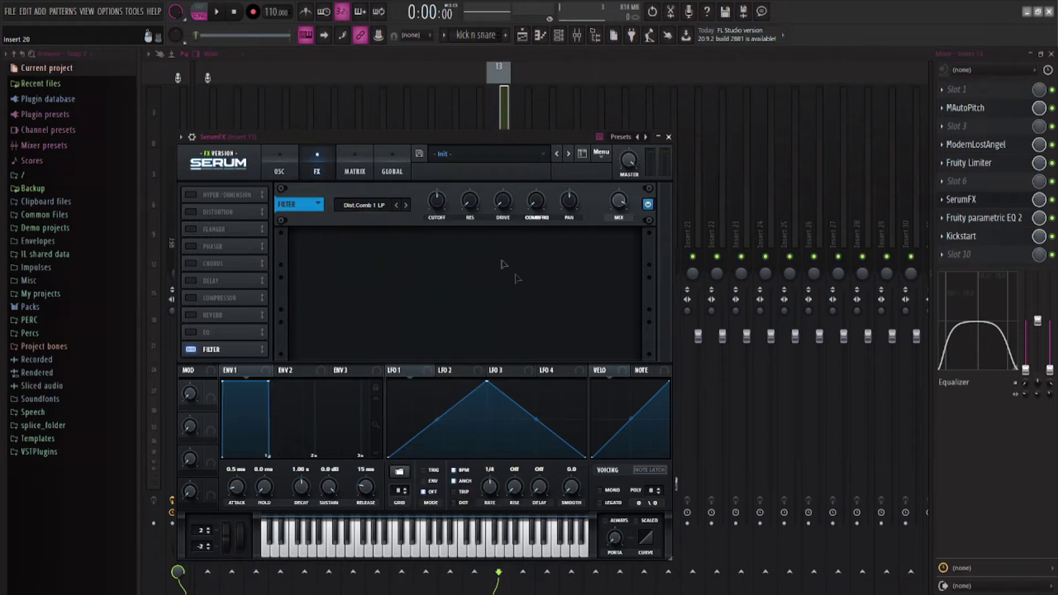
left_click(669, 137)
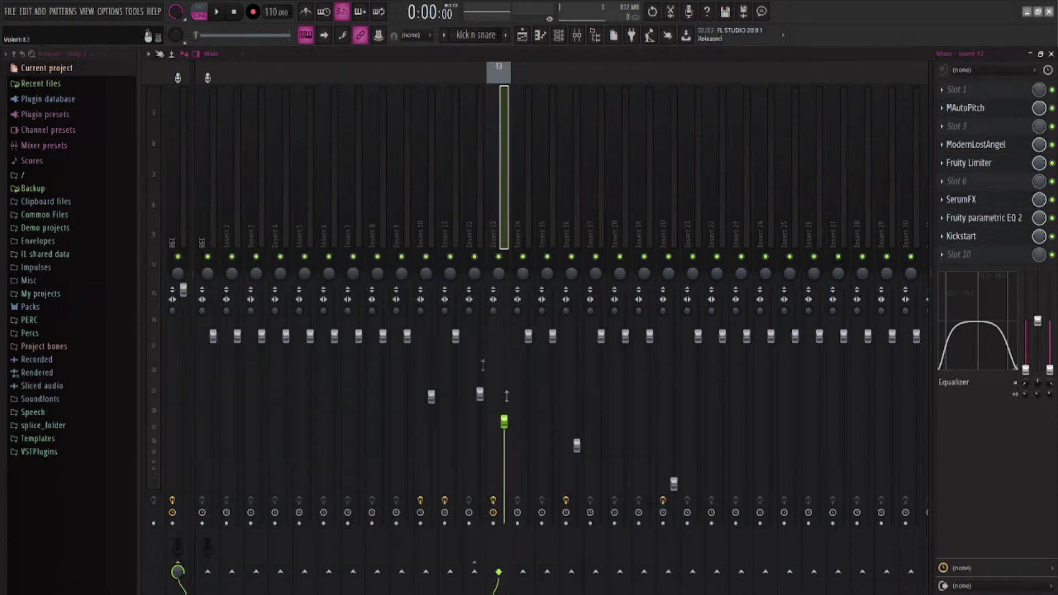
left_click(493, 500)
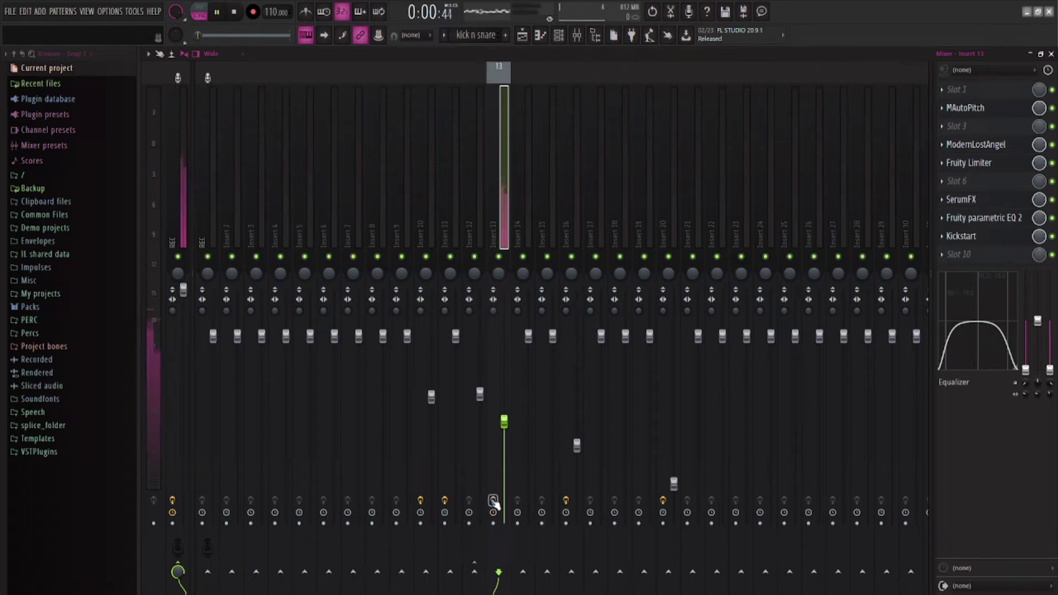
left_click(493, 501)
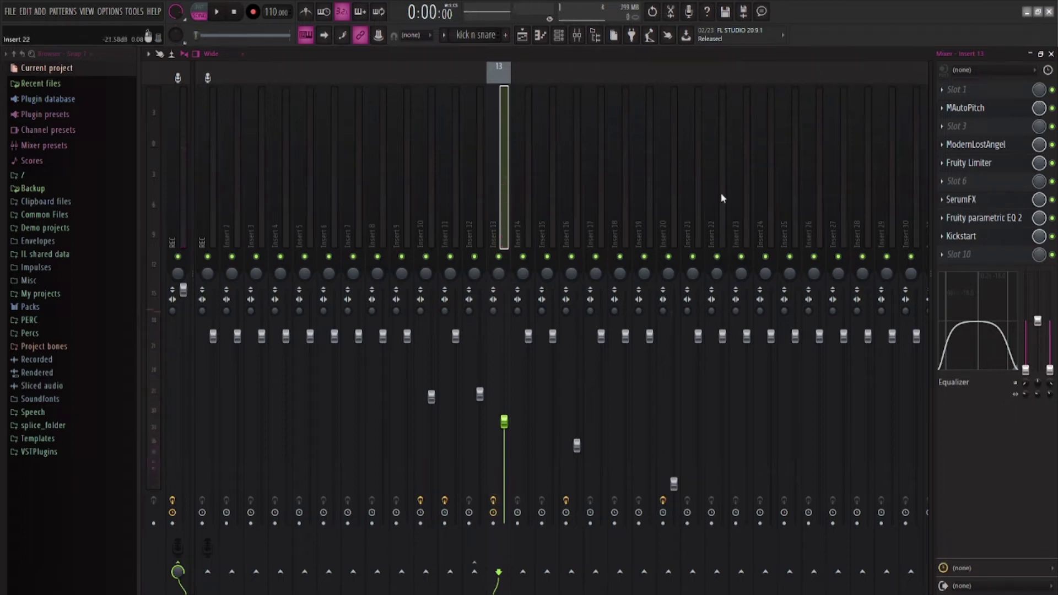
left_click(966, 236)
left_click(435, 237)
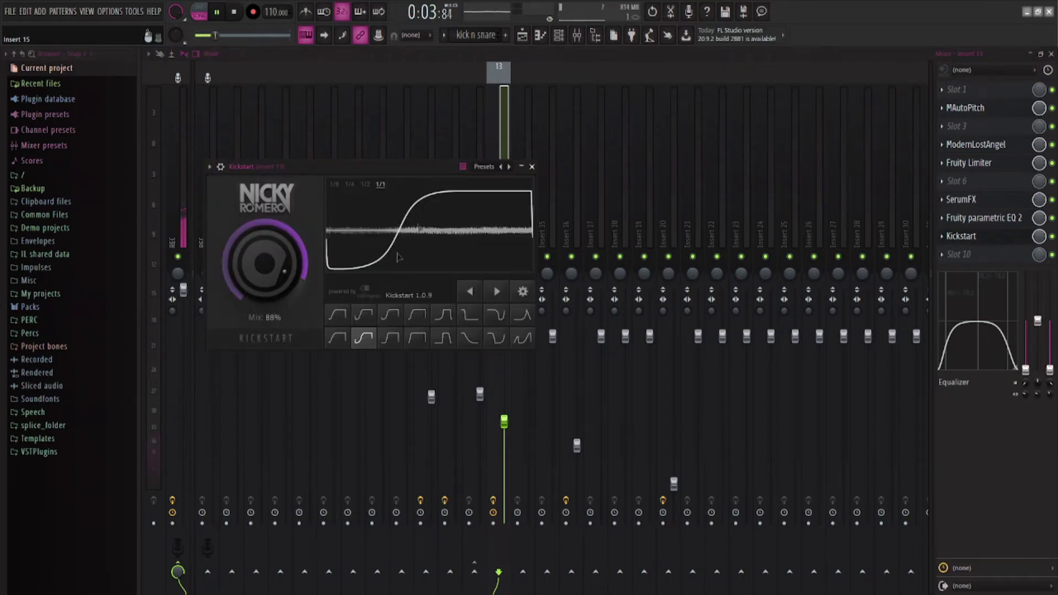
left_click(531, 167)
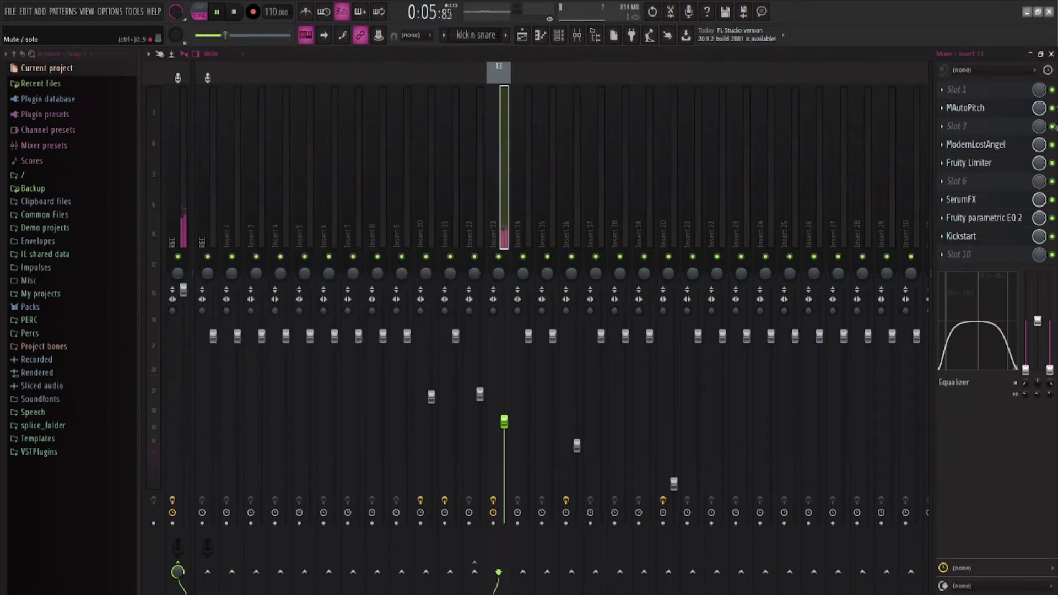
key("space")
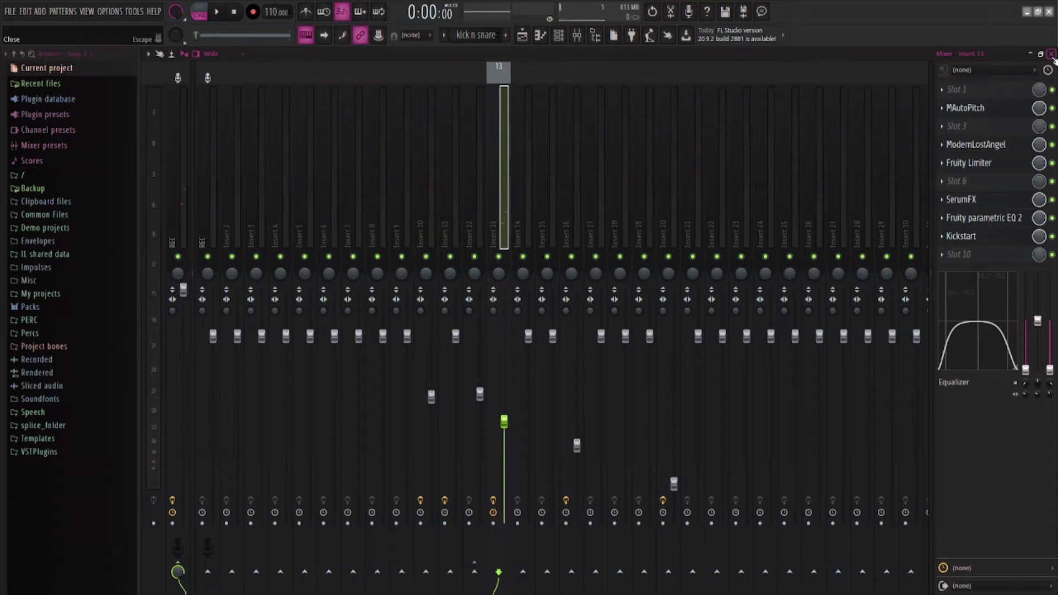
- Close the mixer and briefly open, then close, the word sample's channel settings
left_click(1052, 54)
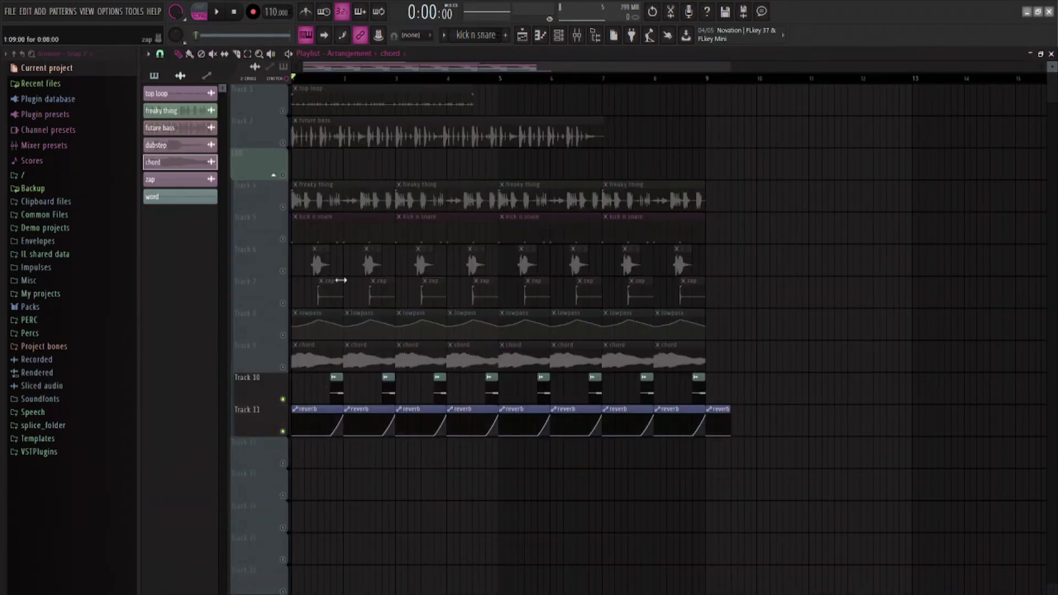
left_click(337, 395)
left_click(484, 151)
left_click(494, 152)
scroll(380, 276, "up", 5)
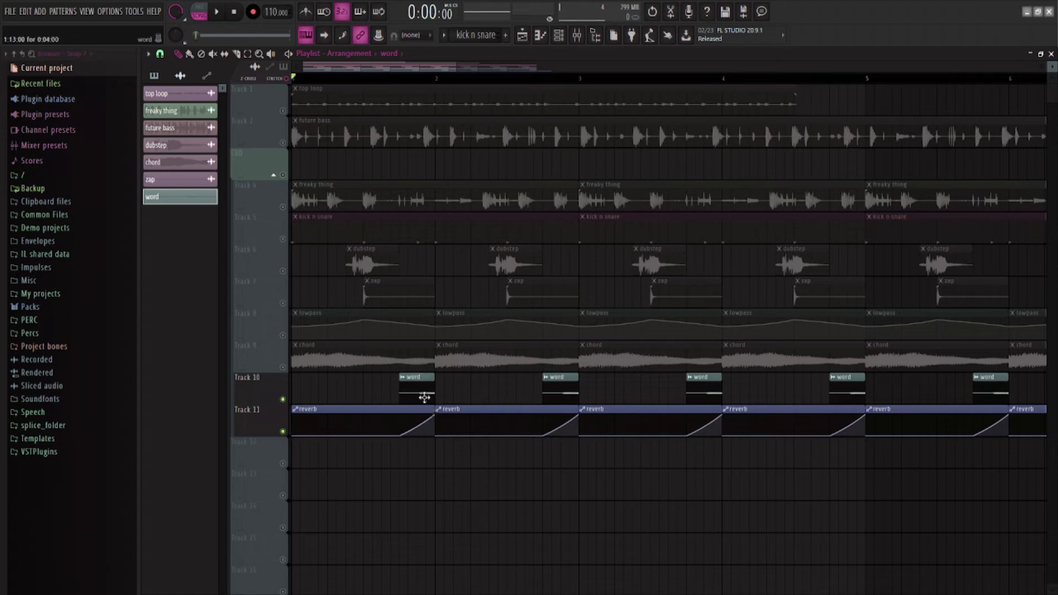
- Check the word channel's SerumFX on Insert 20, then close everything and start playback
double_click(424, 397)
left_click(463, 152)
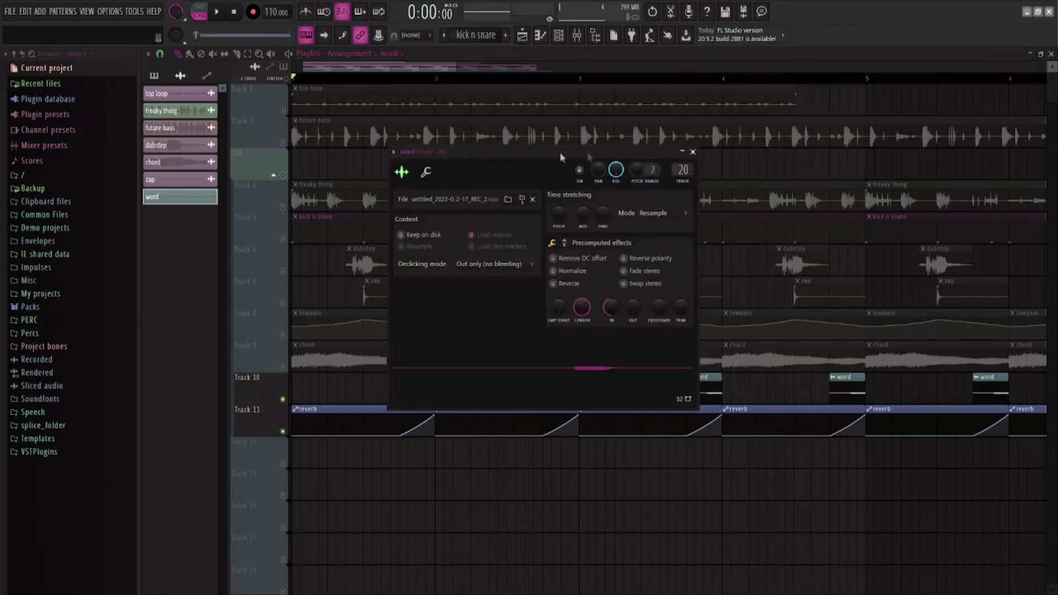
double_click(682, 170)
left_click(962, 199)
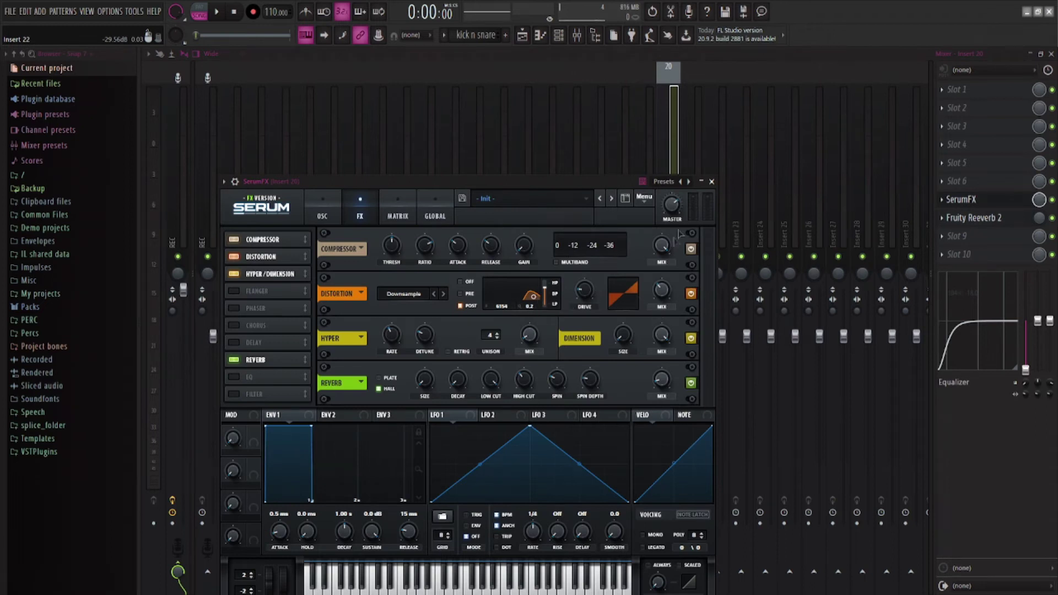
left_click(712, 181)
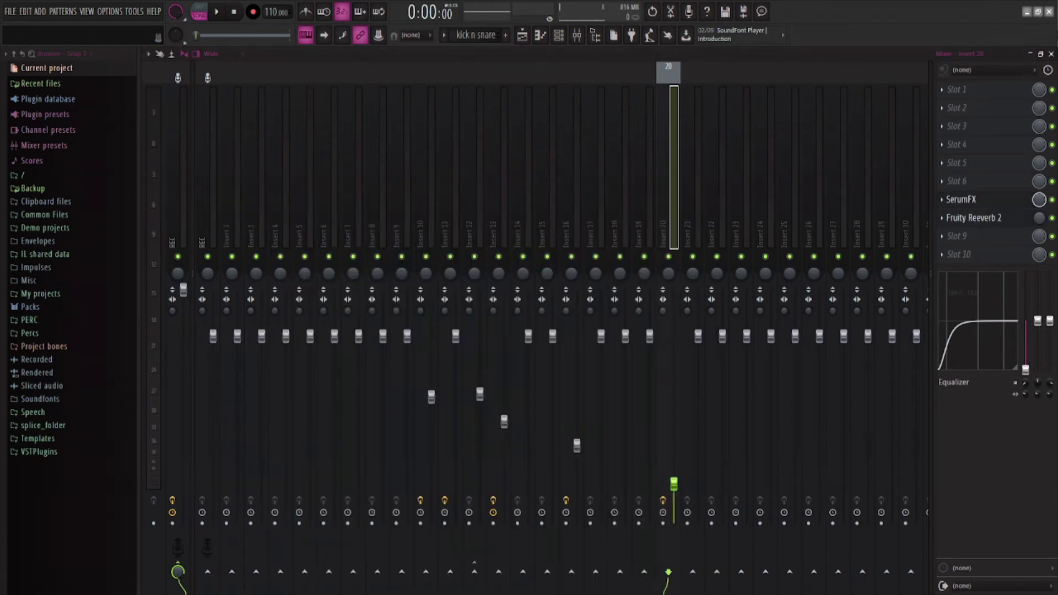
left_click(1051, 54)
key("space")
left_click(693, 151)
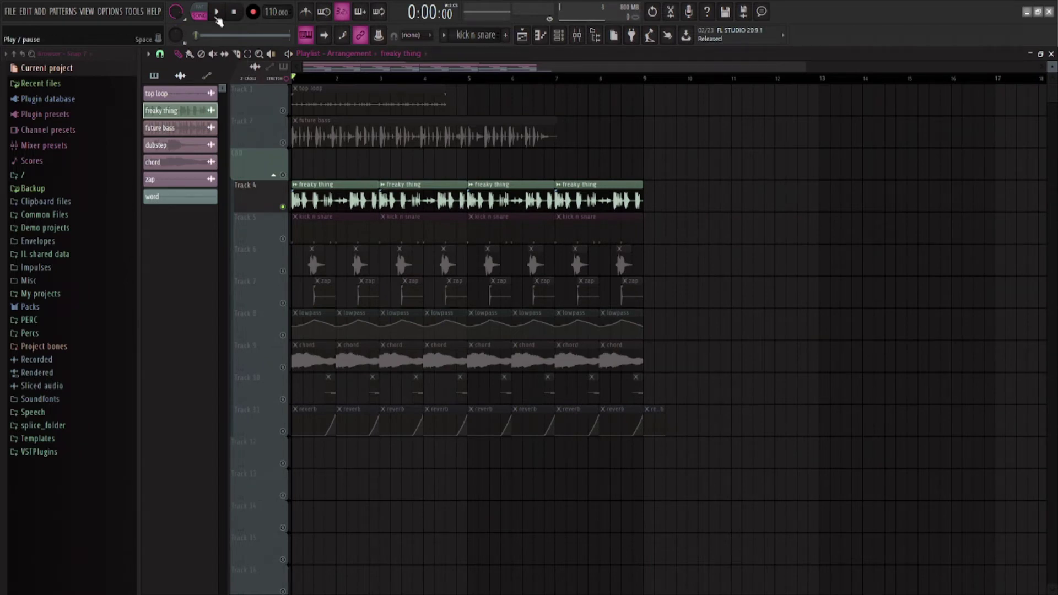
- Play lowpass Track 8 with the freaky thing loop, then show its mixer Insert 10
left_click(283, 337)
key("space")
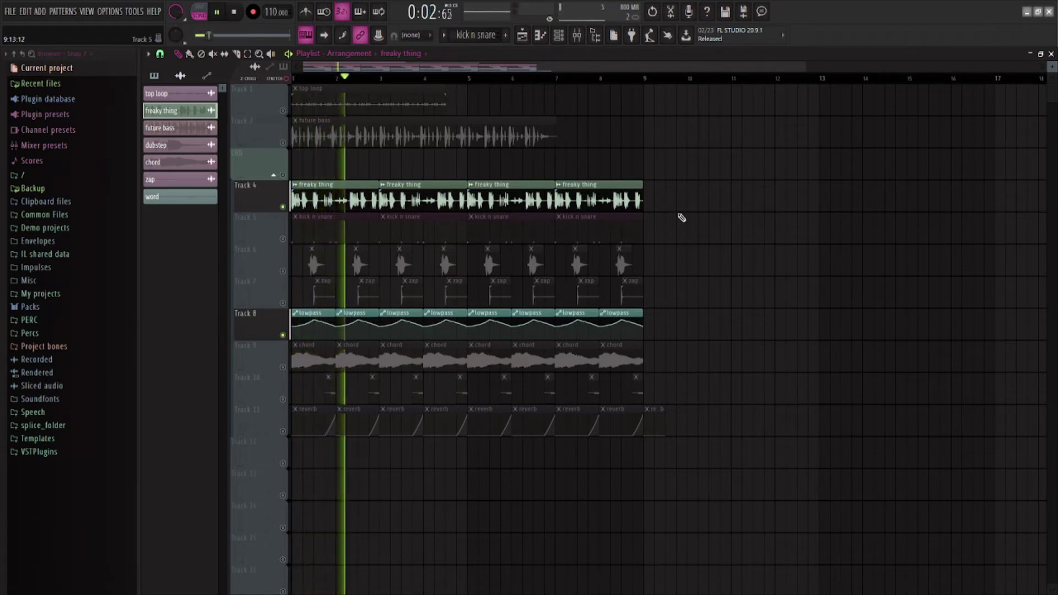
double_click(479, 205)
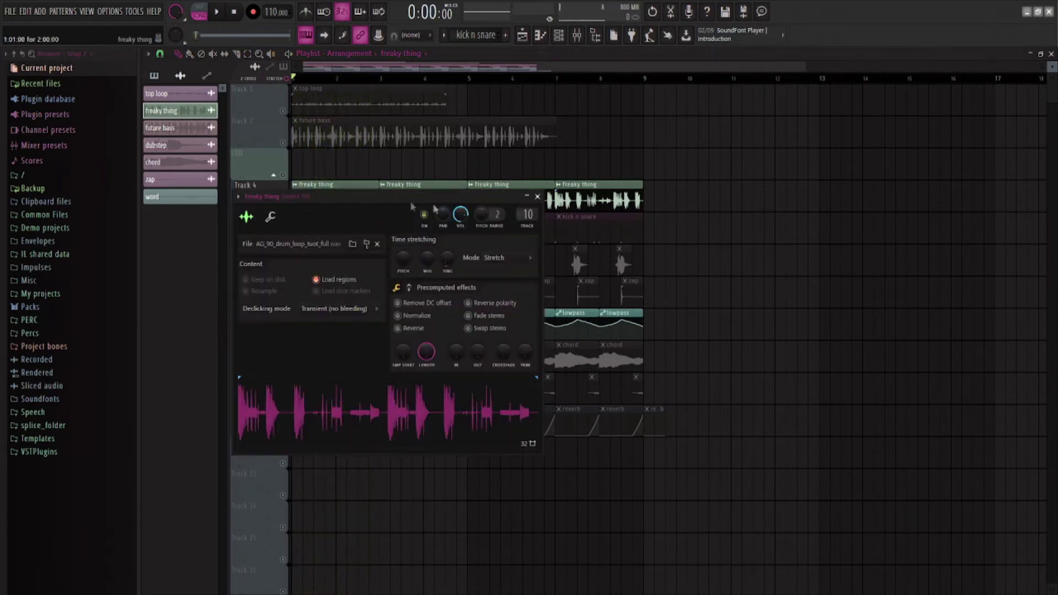
key("space")
key("F9")
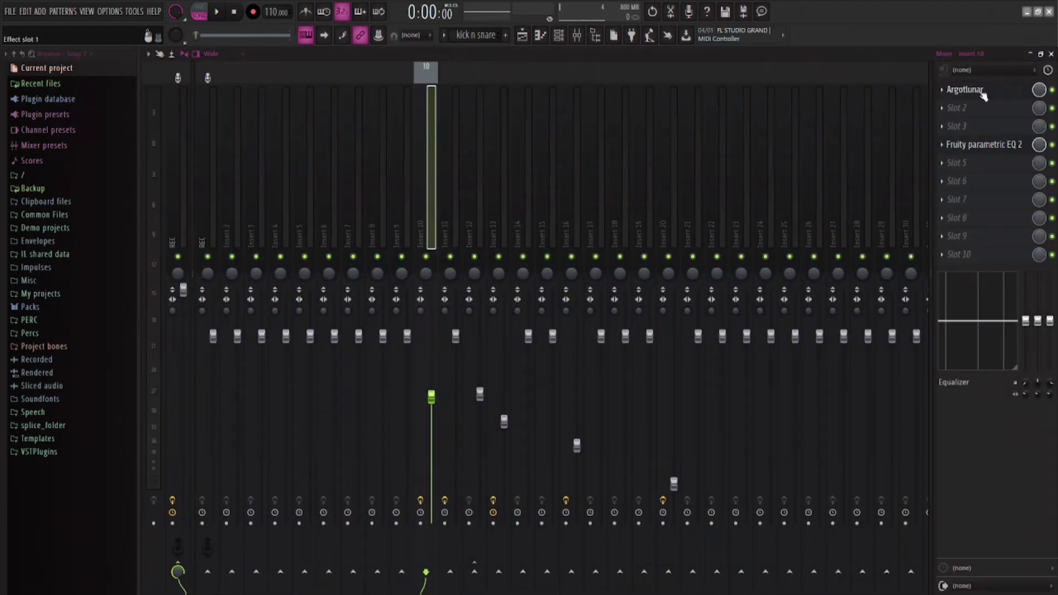
left_click(965, 90)
left_click_drag(342, 205, 547, 97)
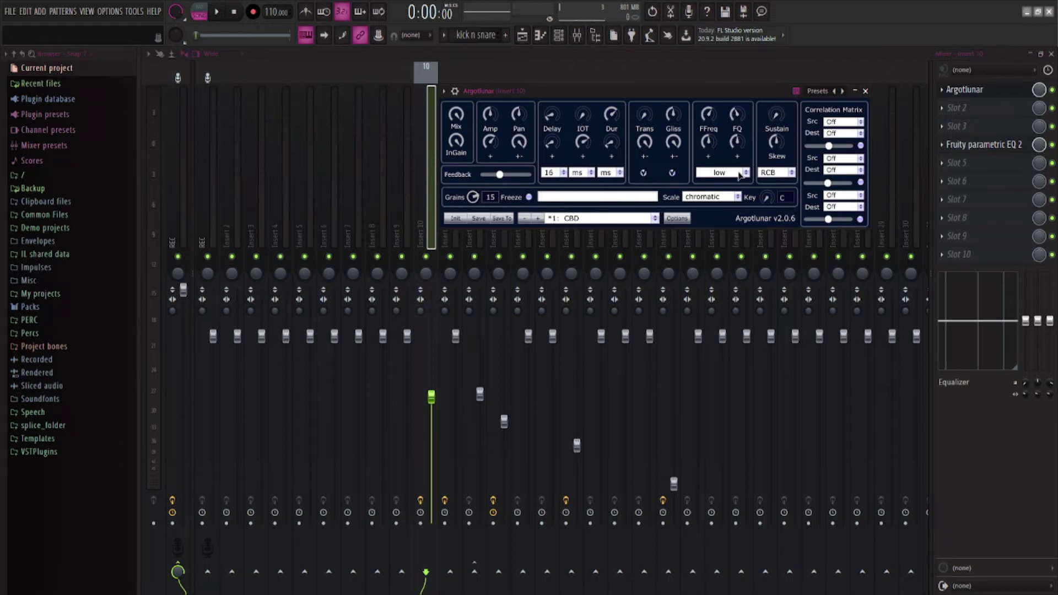
left_click(732, 199)
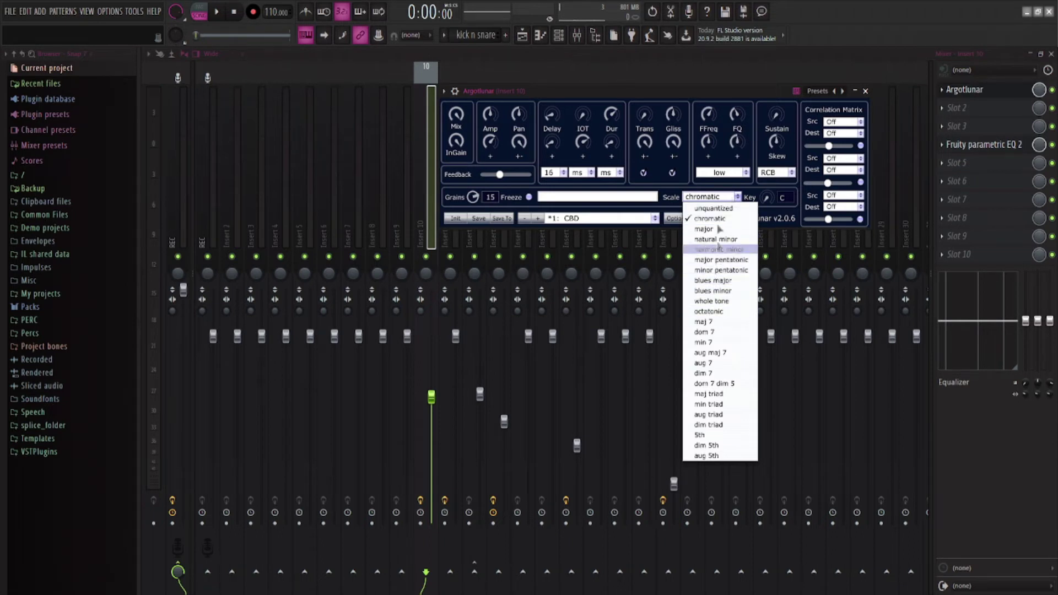
left_click(714, 197)
left_click(713, 197)
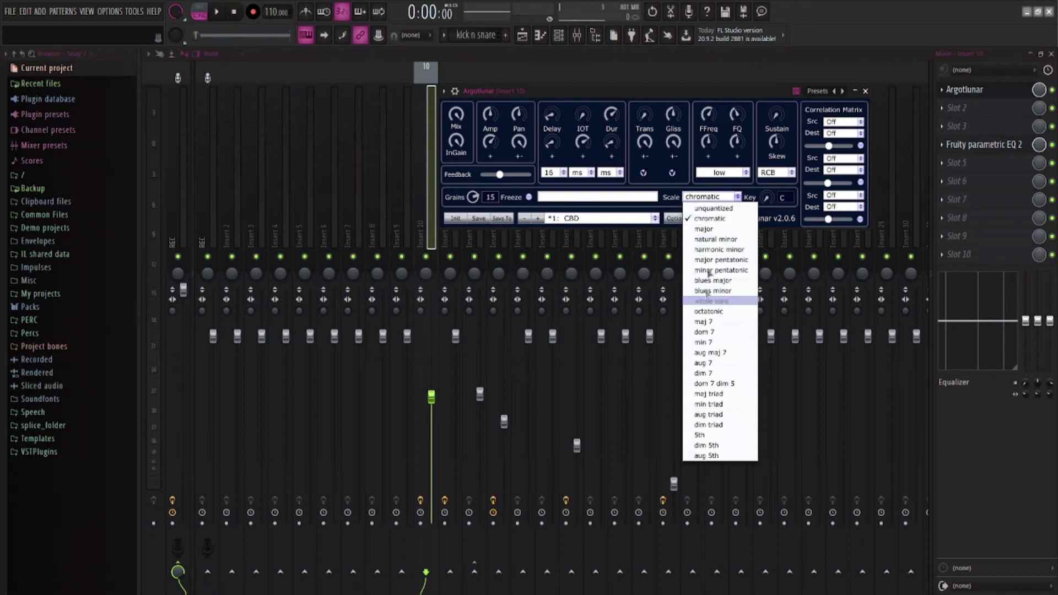
left_click(715, 199)
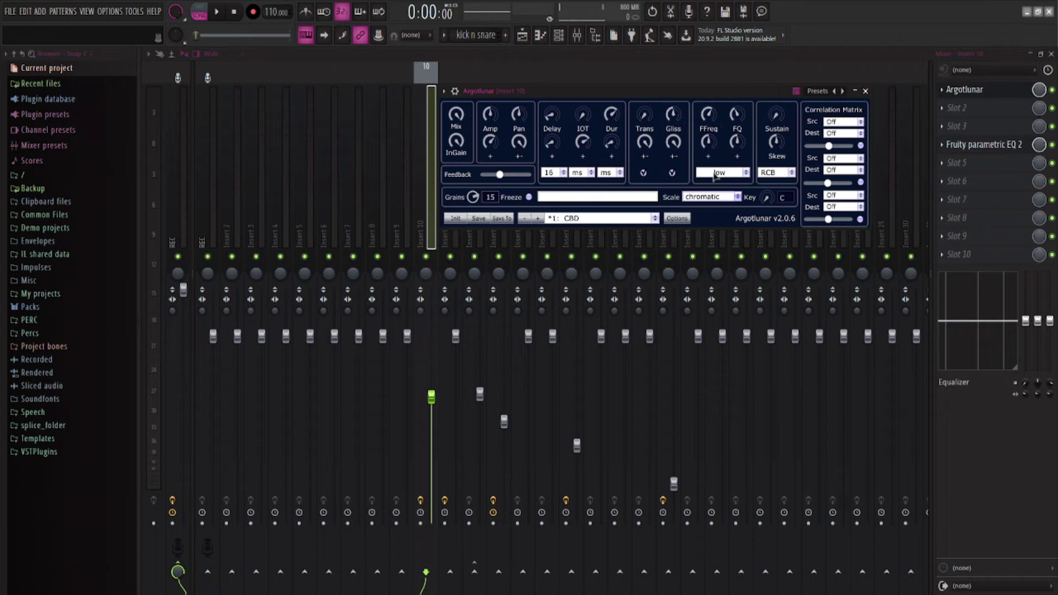
- Route Argotlunar's correlation from Delay to Gliss, then reset source and destination to Off
left_click(843, 123)
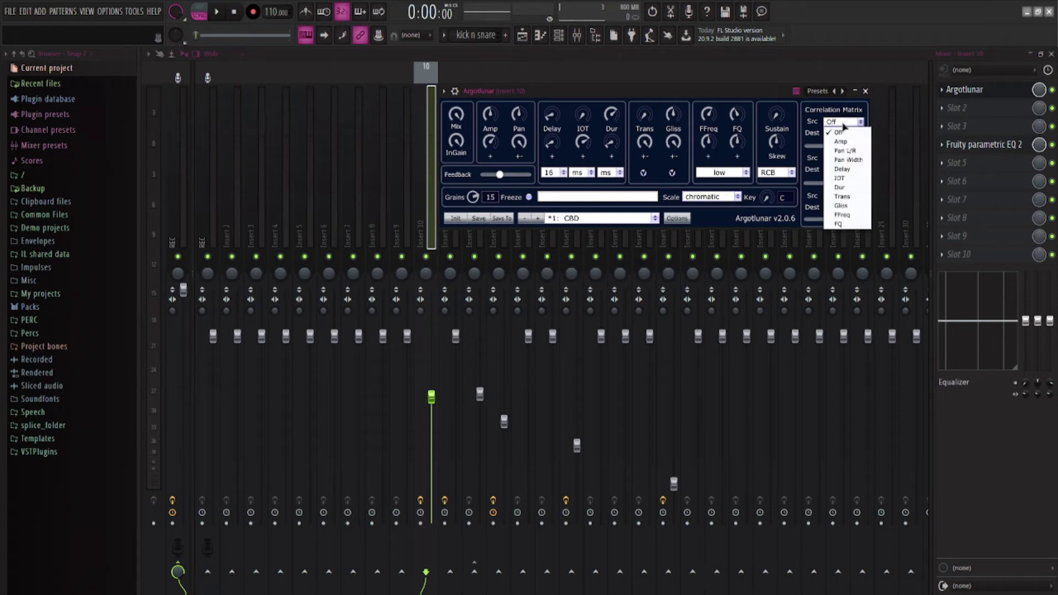
left_click(849, 169)
left_click(848, 134)
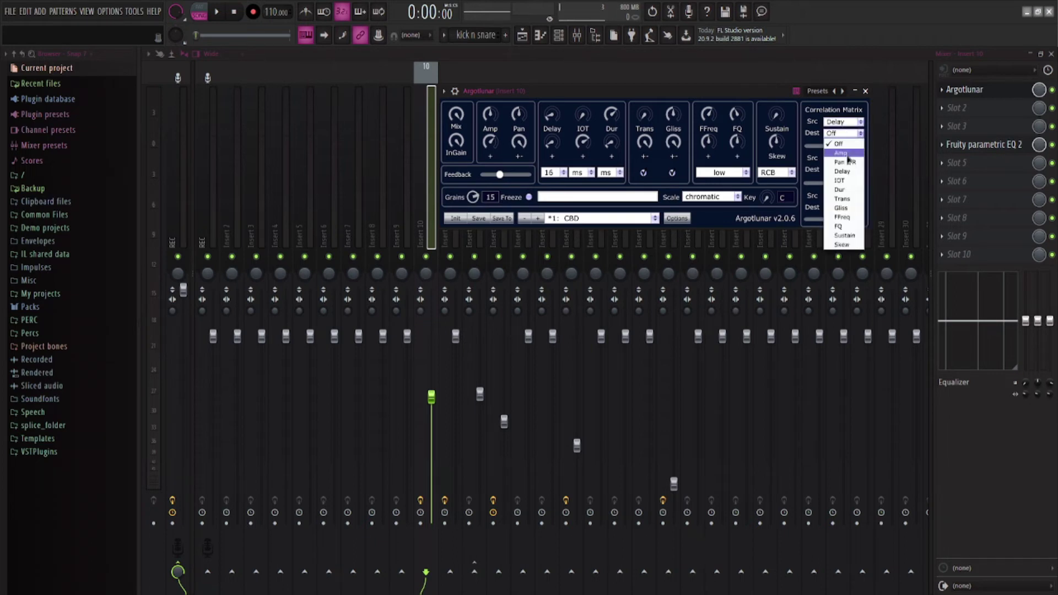
left_click(842, 208)
left_click(849, 134)
left_click(851, 144)
left_click(842, 122)
left_click(839, 132)
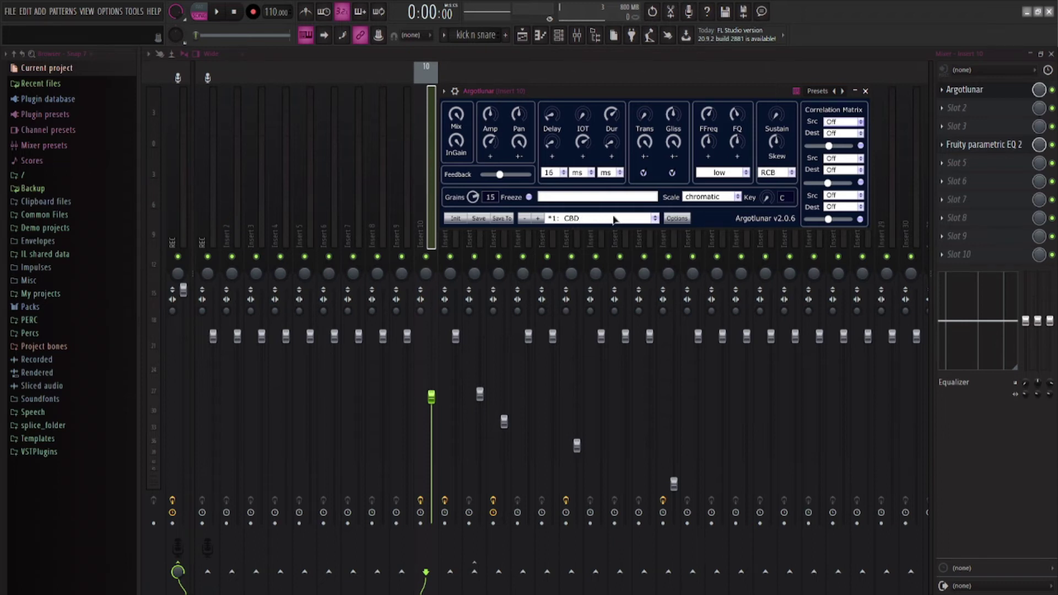
- Check Argotlunar's program options without loading, then close it, the mixer and channel settings
left_click(865, 91)
left_click(964, 90)
left_click(681, 218)
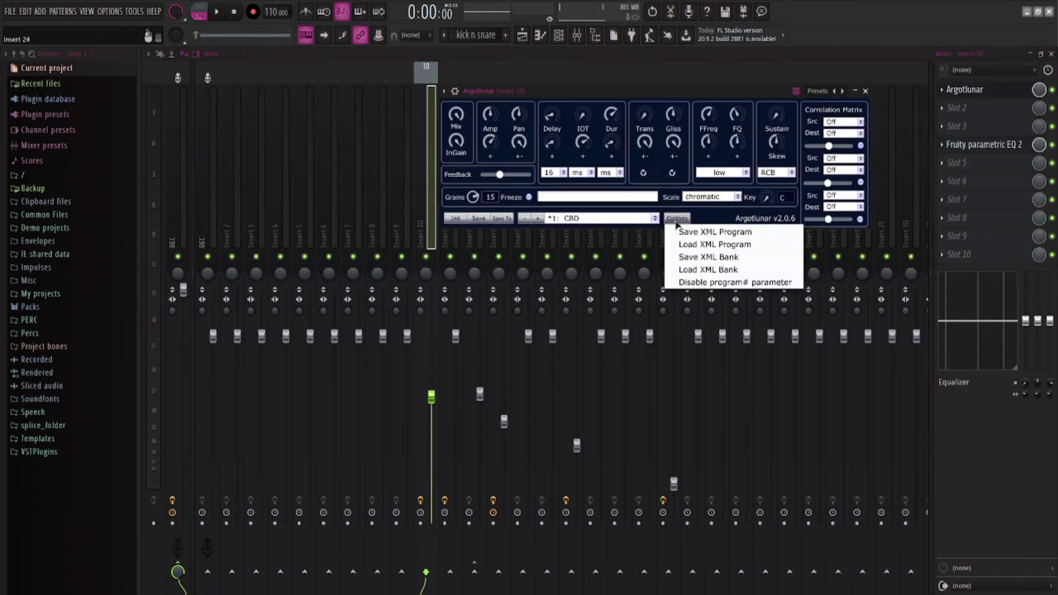
left_click(728, 220)
left_click(866, 90)
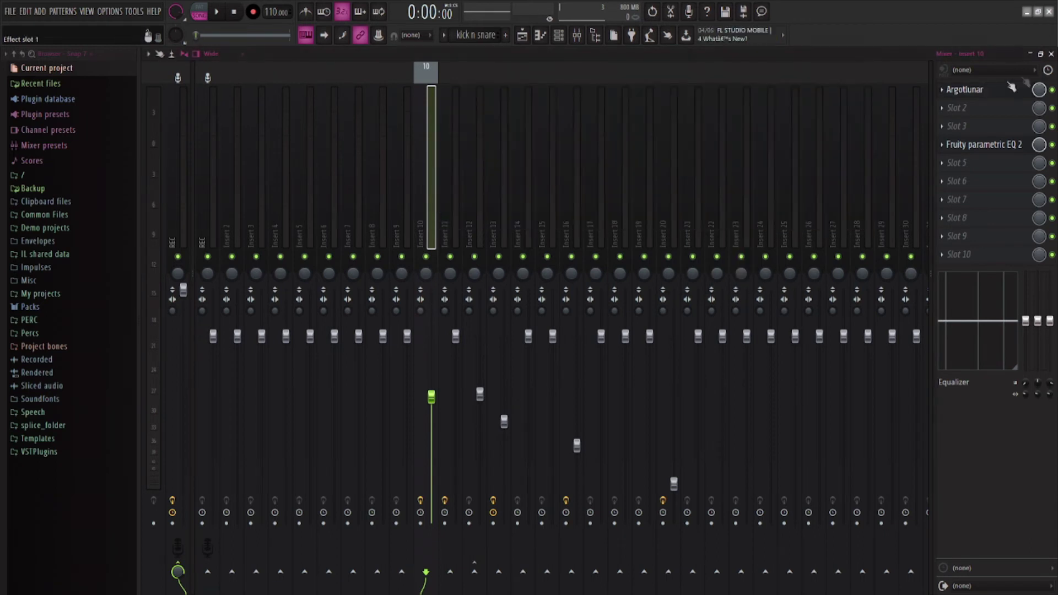
left_click(1051, 53)
left_click(537, 197)
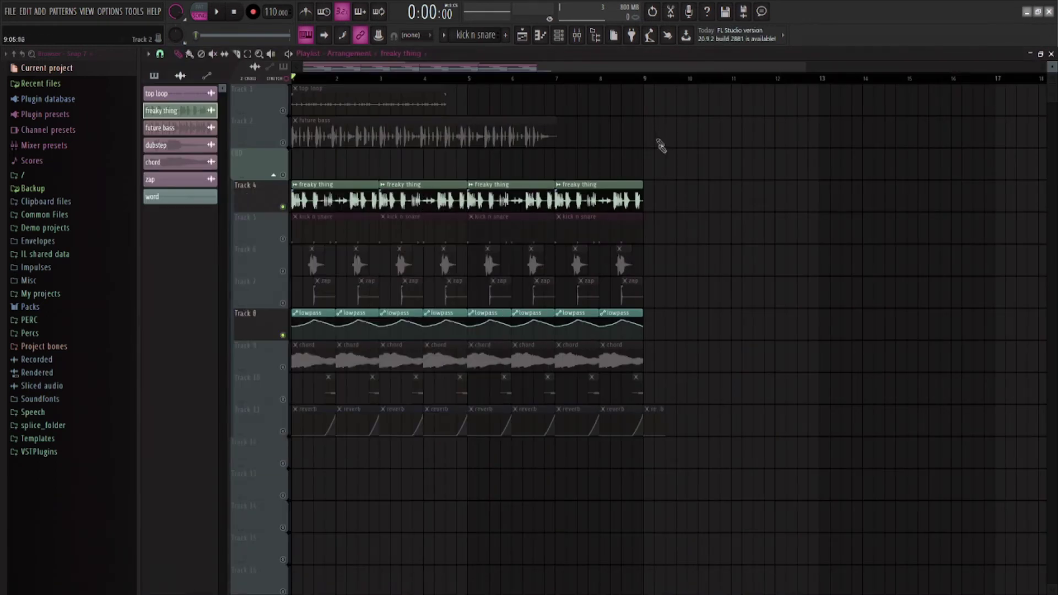
- Check band 6's filter type in insert 10's Fruity parametric EQ 2 and play the loop
left_click(576, 36)
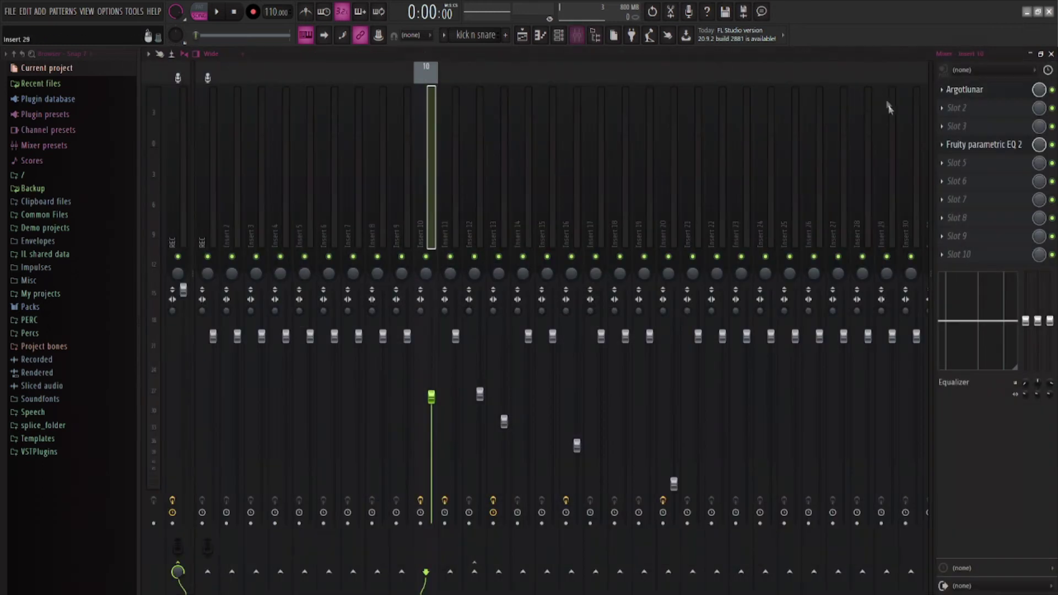
left_click(984, 145)
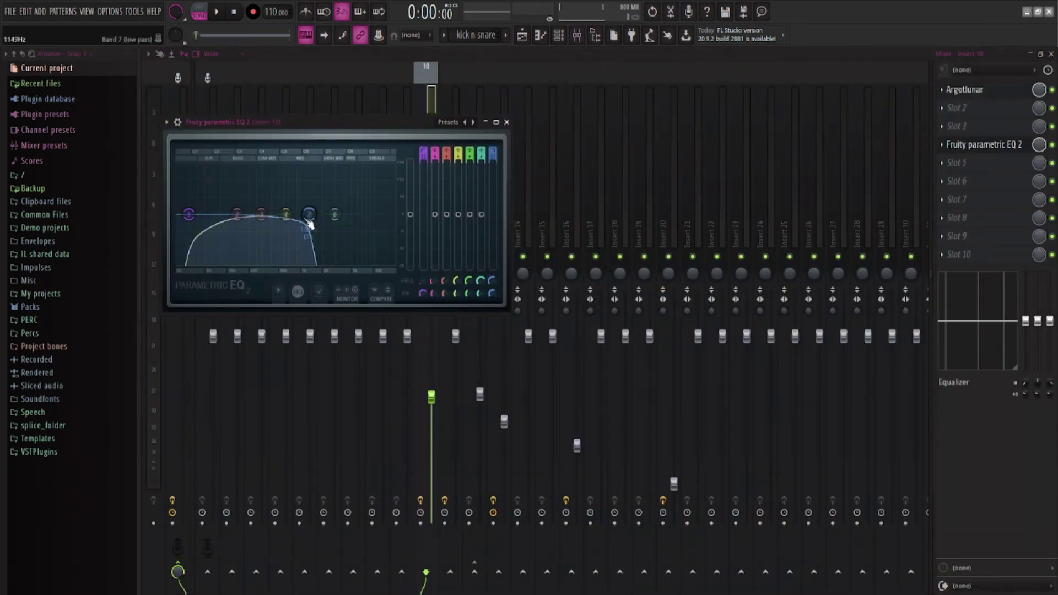
right_click(332, 216)
mouse_move(355, 245)
left_click(331, 235)
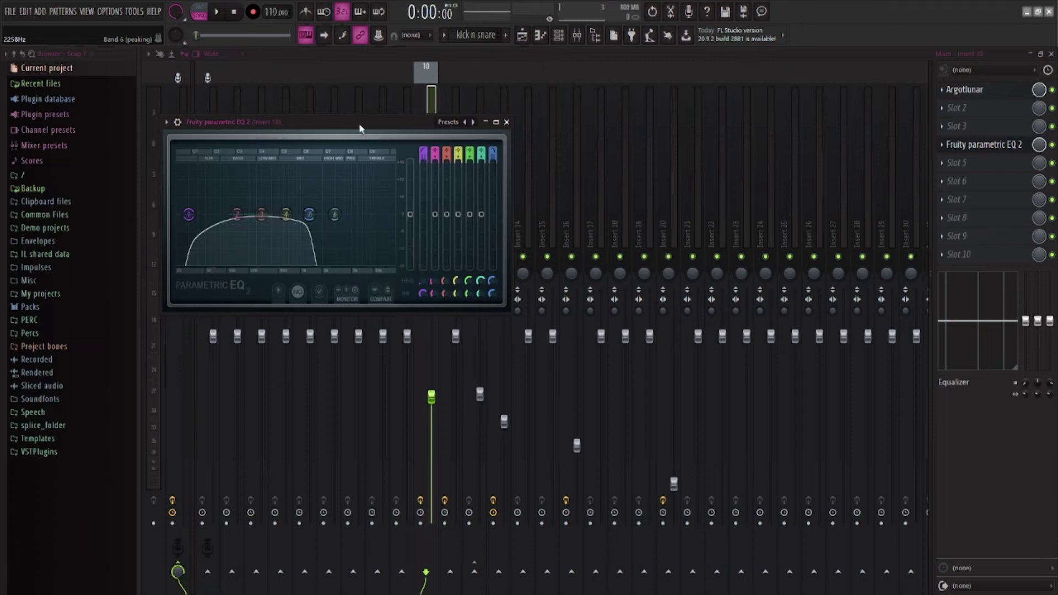
key("space")
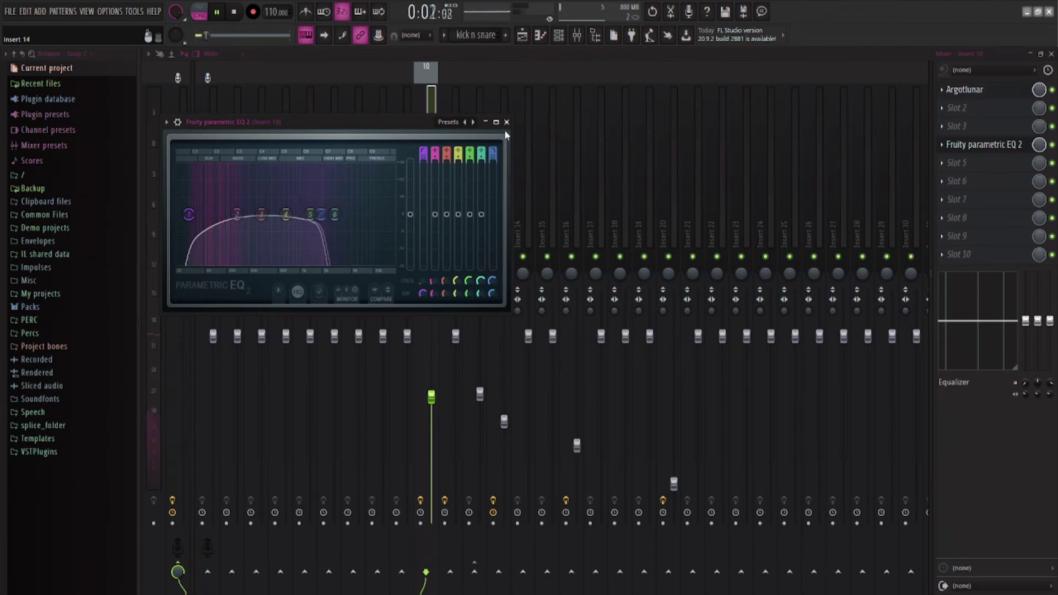
- Show the playlist arrangement with the EQ moved aside, then close the parametric EQ
key("F5")
left_click_drag(390, 124, 763, 231)
left_click(588, 219)
left_click(577, 35)
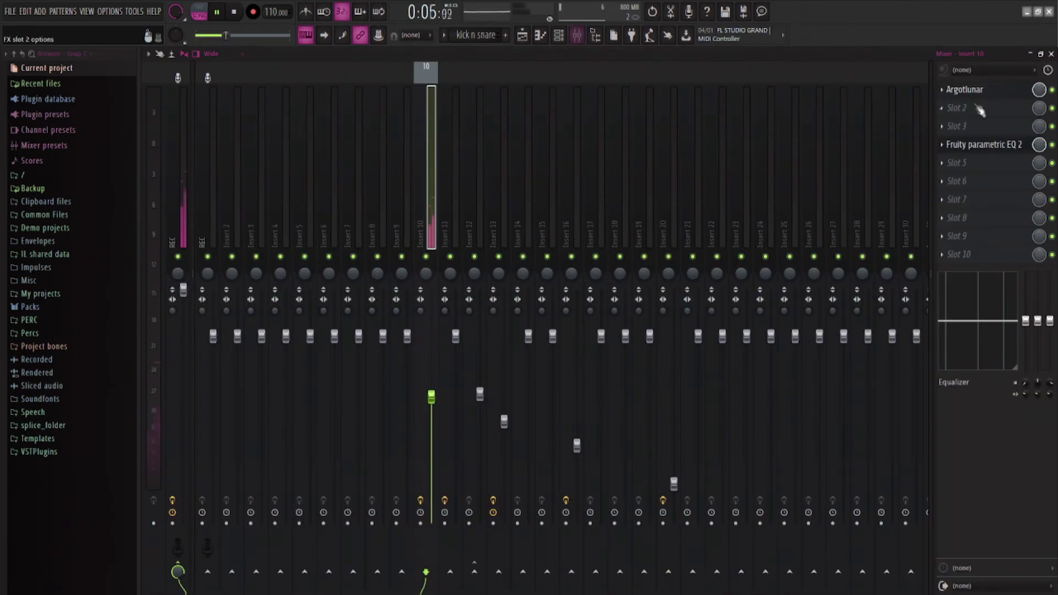
left_click(989, 146)
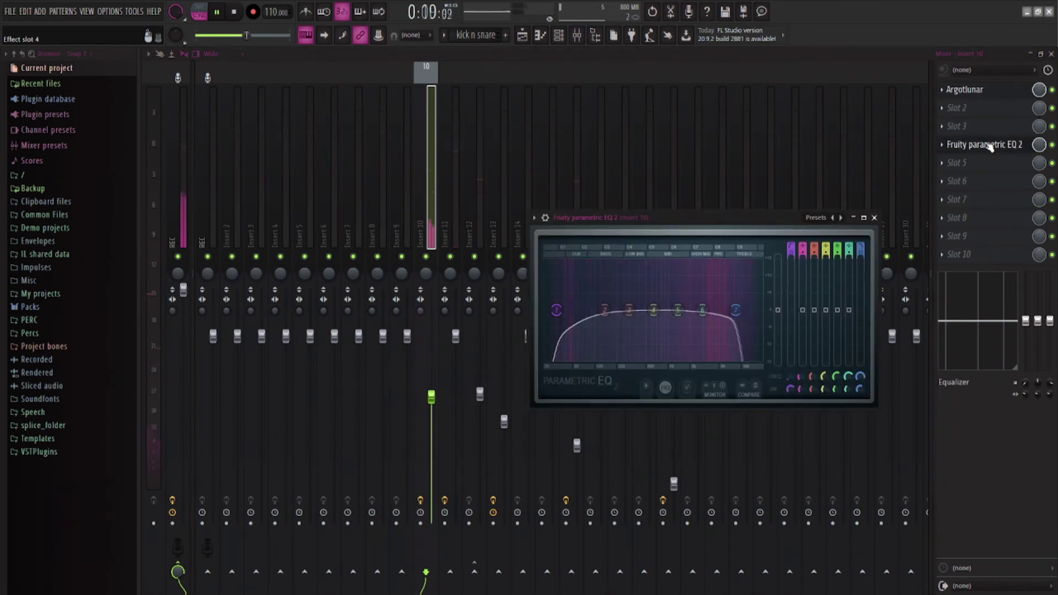
left_click(991, 146)
- Check the freaky thing clip's channel settings and play the arrangement from the start
left_click(1051, 53)
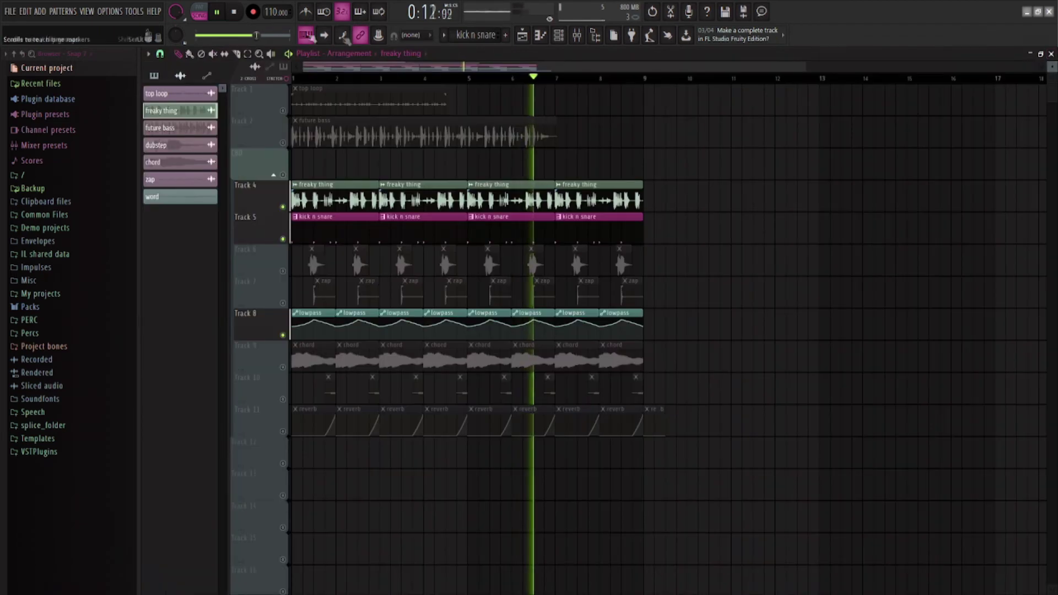
key("space")
double_click(412, 200)
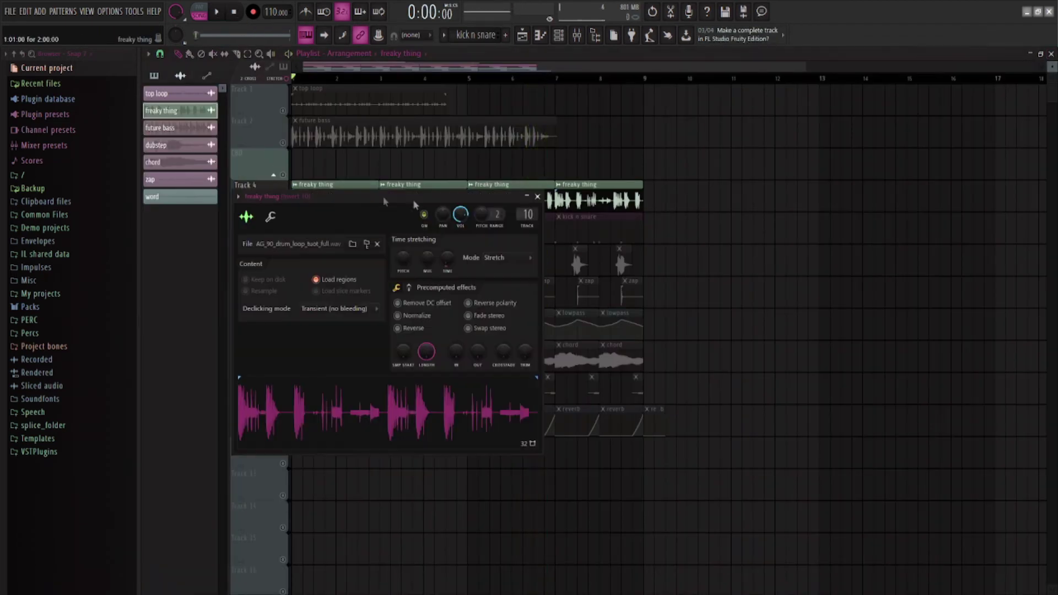
left_click(538, 196)
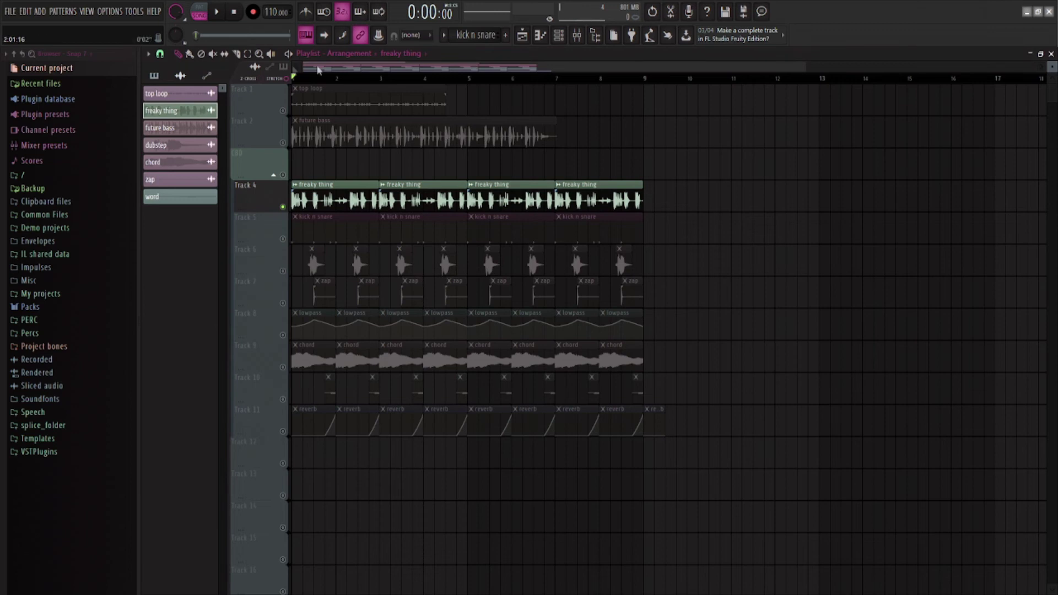
left_click(219, 13)
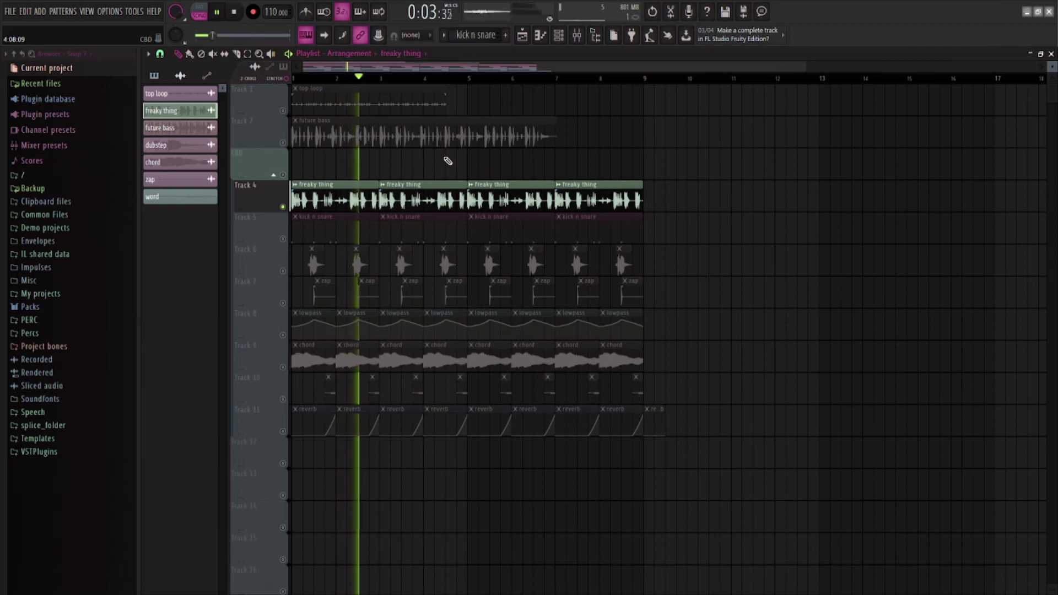
key("space")
- Route the freaky thing loop to mixer insert 10 and unmute Track 8's lowpass automation
double_click(435, 194)
scroll(528, 214, "up", 1)
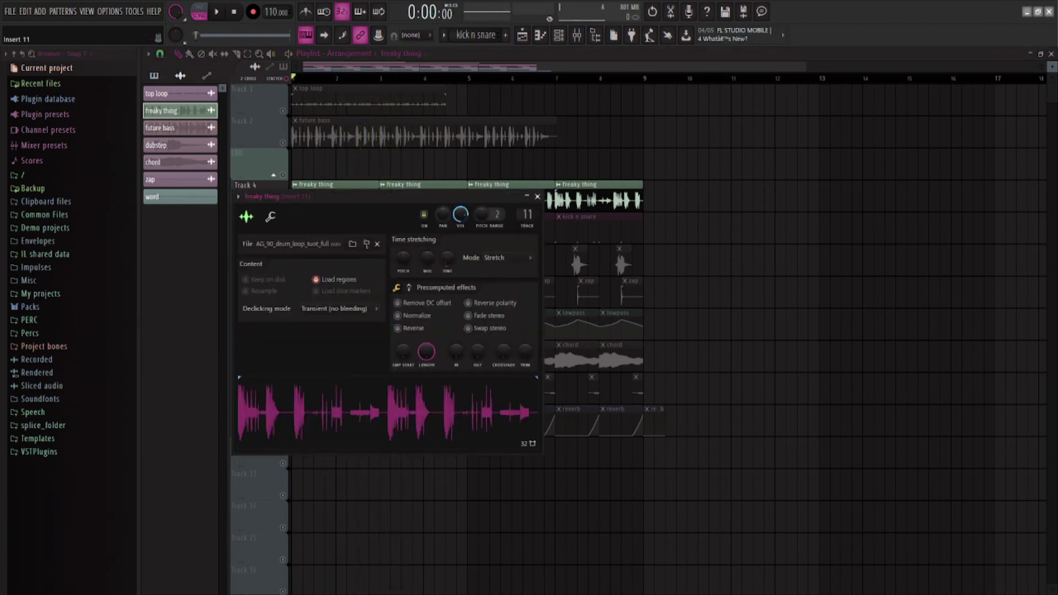
left_click(537, 196)
key("space")
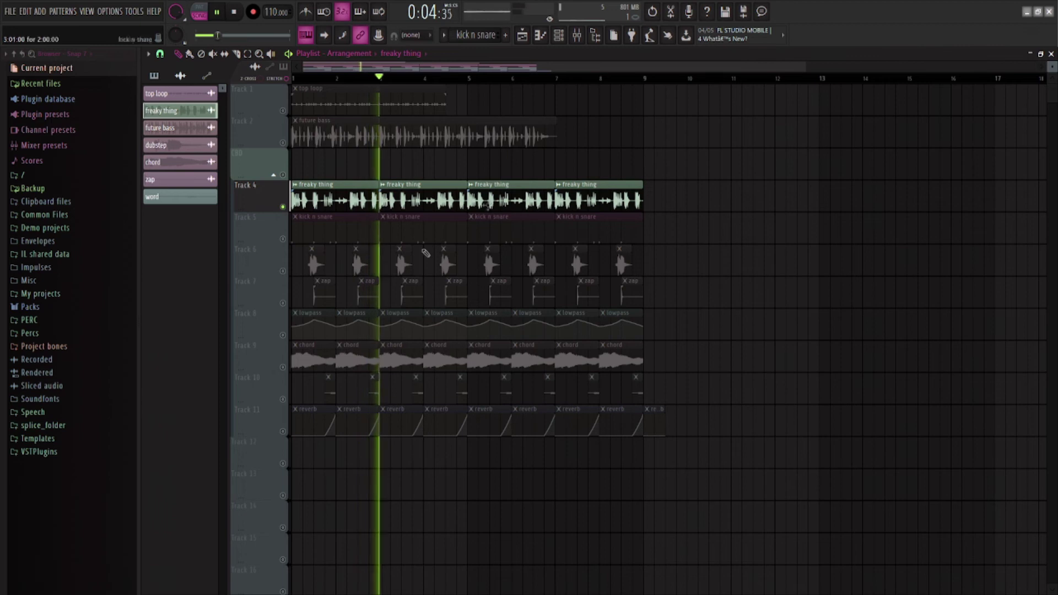
left_click(284, 336)
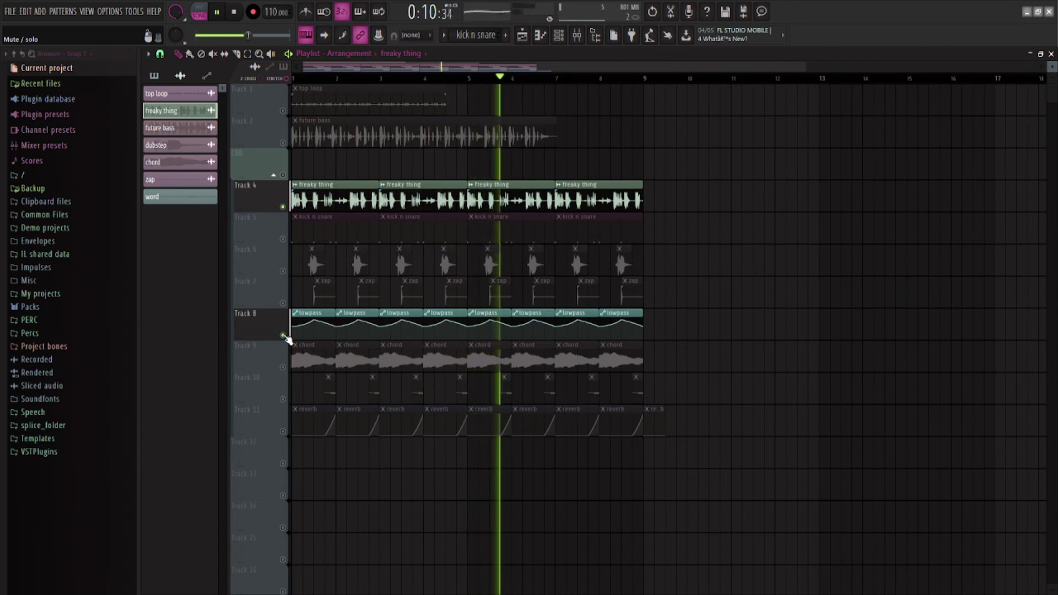
- Stop playback and unmute Track 3 and Tracks 5–16, keeping top loop and future bass muted
key("space")
left_click_drag(283, 175, 283, 589)
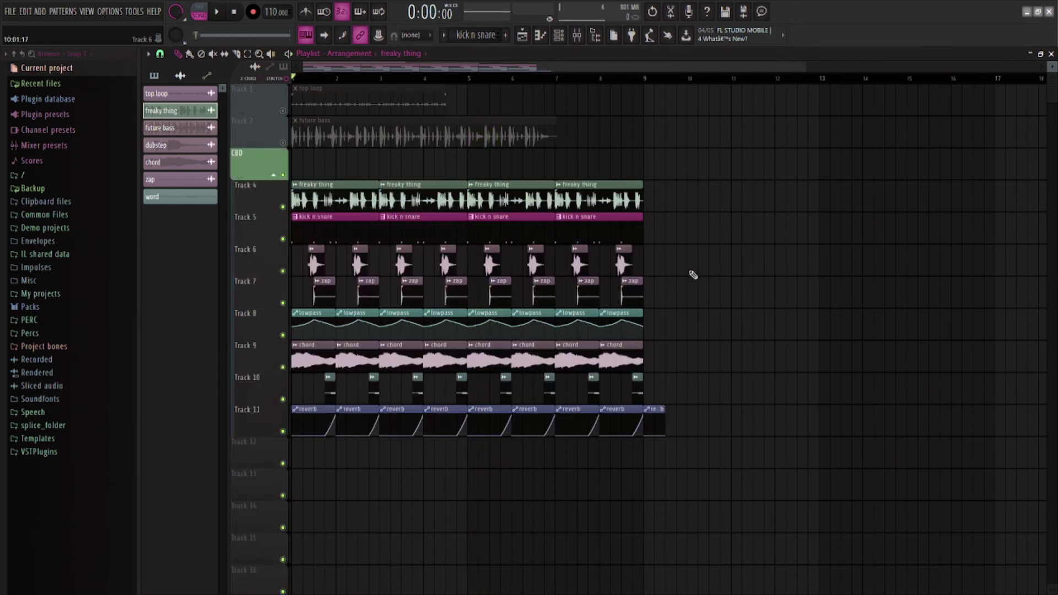